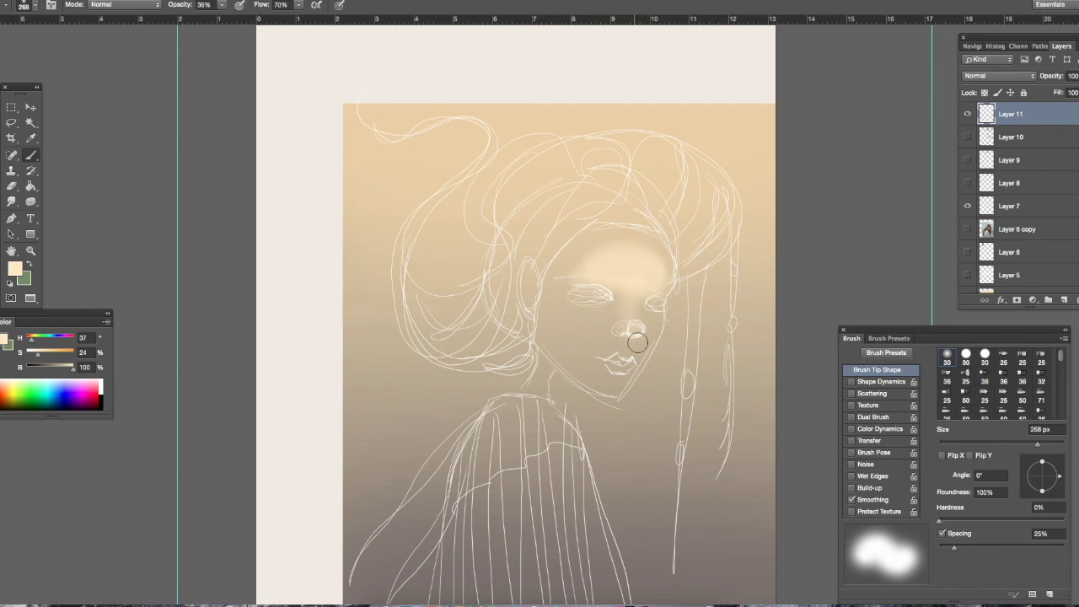
- Brush soft pale highlights over the nose and chin and add a new layer above them
mouse_move(581, 312)
left_mouse_down()
mouse_move(588, 345)
mouse_move(604, 347)
mouse_move(646, 346)
left_mouse_up()
left_click_drag(614, 383, 612, 390)
mouse_move(1078, 76)
left_mouse_down()
mouse_move(1060, 89)
mouse_move(1068, 94)
left_mouse_up()
left_click(1064, 299)
left_click_drag(559, 374, 540, 395)
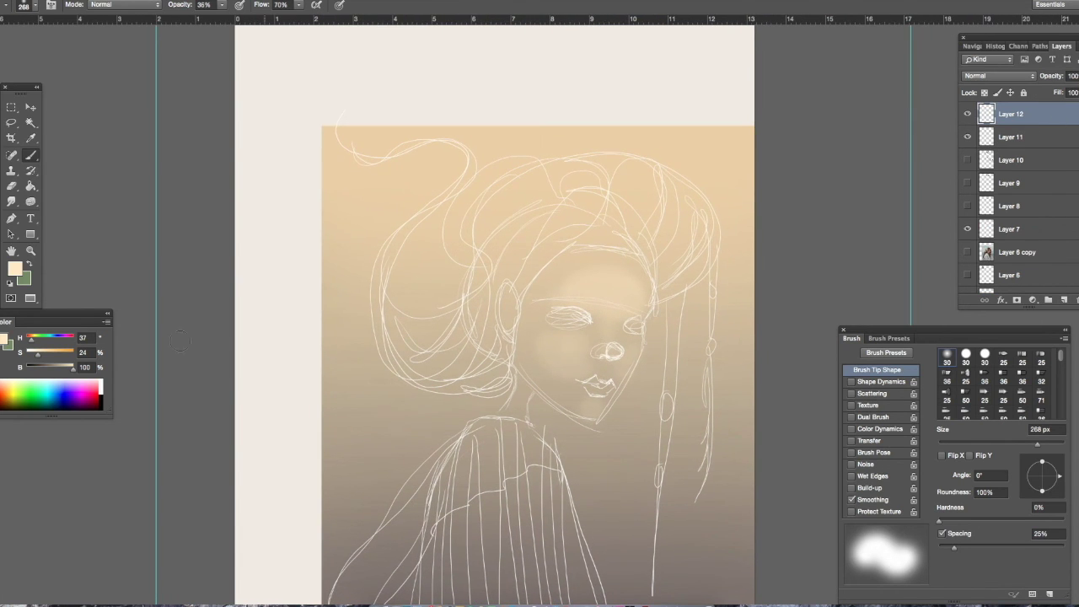
- Sample the dark lower background tone, darken it to 34% brightness and paint a 100% opacity test swatch above the artwork
key("i")
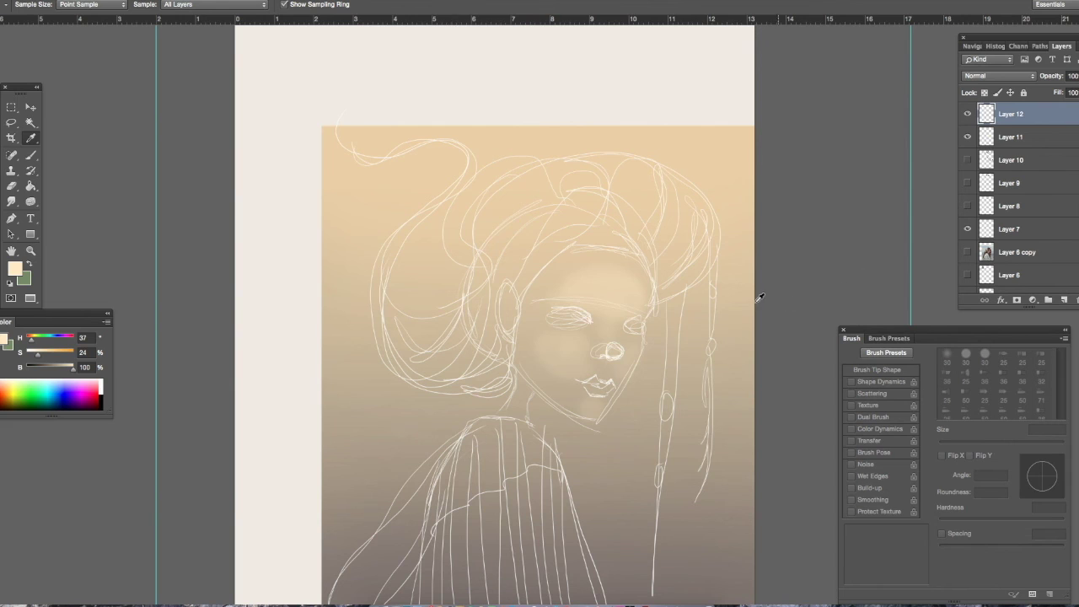
left_click(489, 515)
left_click_drag(54, 368, 42, 368)
key("b")
left_click_drag(404, 80, 421, 75)
left_click_drag(221, 4, 255, 16)
mouse_move(438, 79)
left_mouse_down()
mouse_move(396, 97)
mouse_move(425, 66)
left_mouse_up()
key("i")
left_click(421, 68)
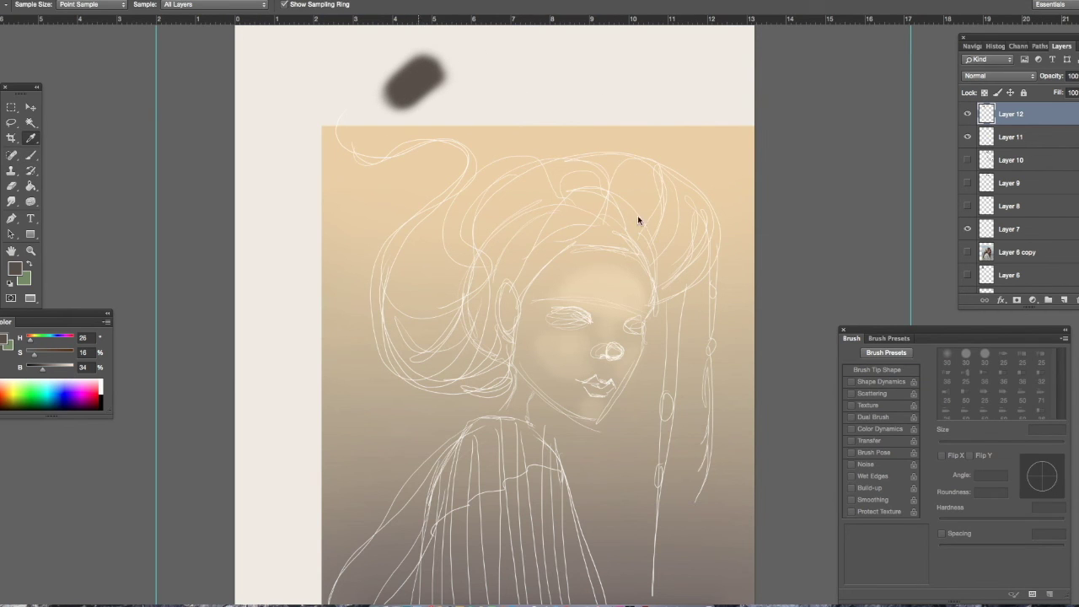
- Set up a 31 px brush with 100% hardness, tilted to 44° and flattened to 35% roundness
key("b")
right_click(646, 311)
left_click(719, 313)
left_click_drag(694, 319, 680, 325)
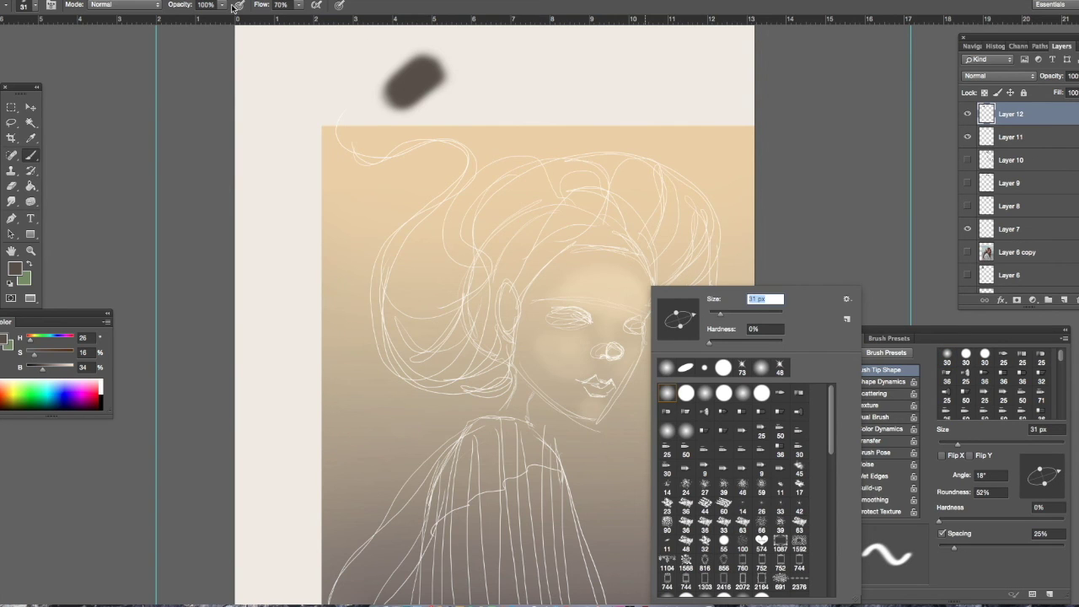
left_click(686, 393)
mouse_move(695, 319)
left_mouse_down()
mouse_move(690, 309)
mouse_move(681, 323)
left_mouse_up()
- Try the brush on the near eye's upper lid, and replace the test layer with a new empty one
left_click(556, 315)
left_click_drag(553, 316, 584, 312)
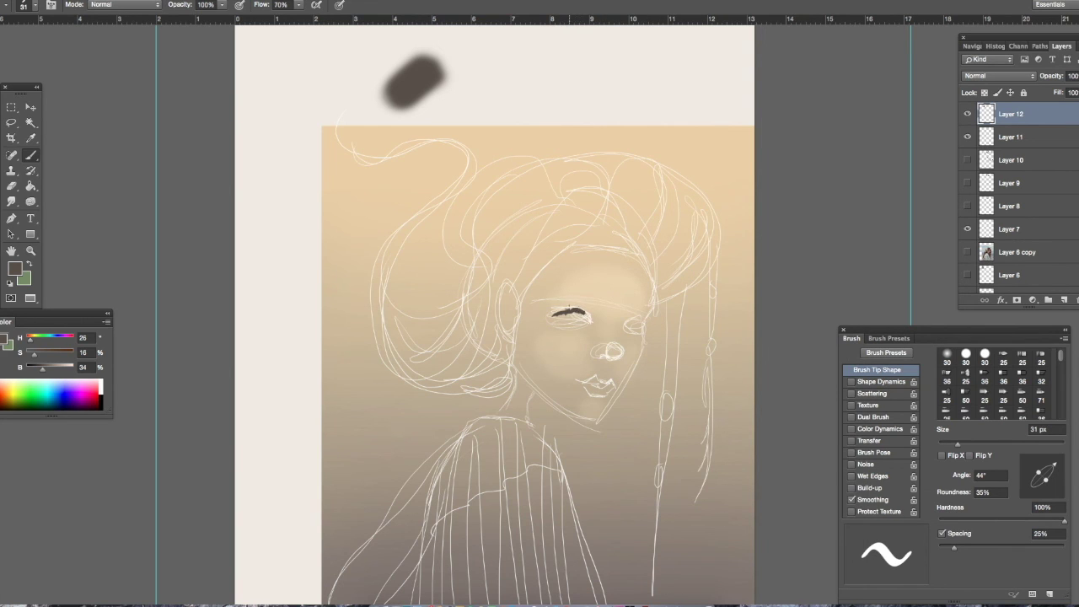
left_click(967, 113)
left_click_drag(1011, 113, 1076, 300)
left_click(1064, 299)
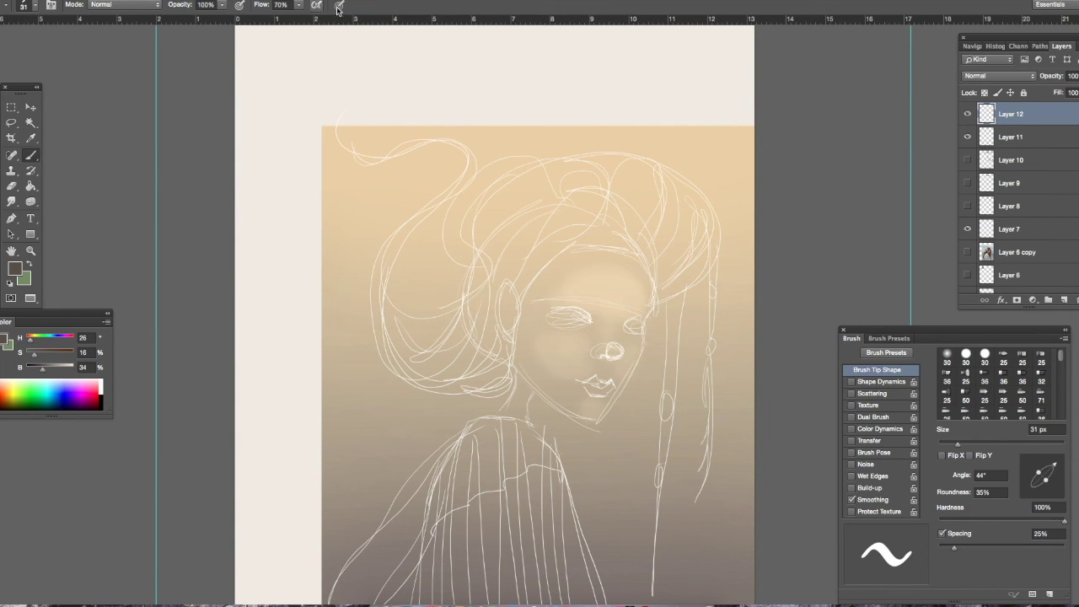
- Outline both eyes over the white sketch with thin, dark pressure-sensitive strokes
key("r")
mouse_move(624, 276)
left_mouse_down()
mouse_move(553, 218)
mouse_move(590, 241)
left_mouse_up()
key("b")
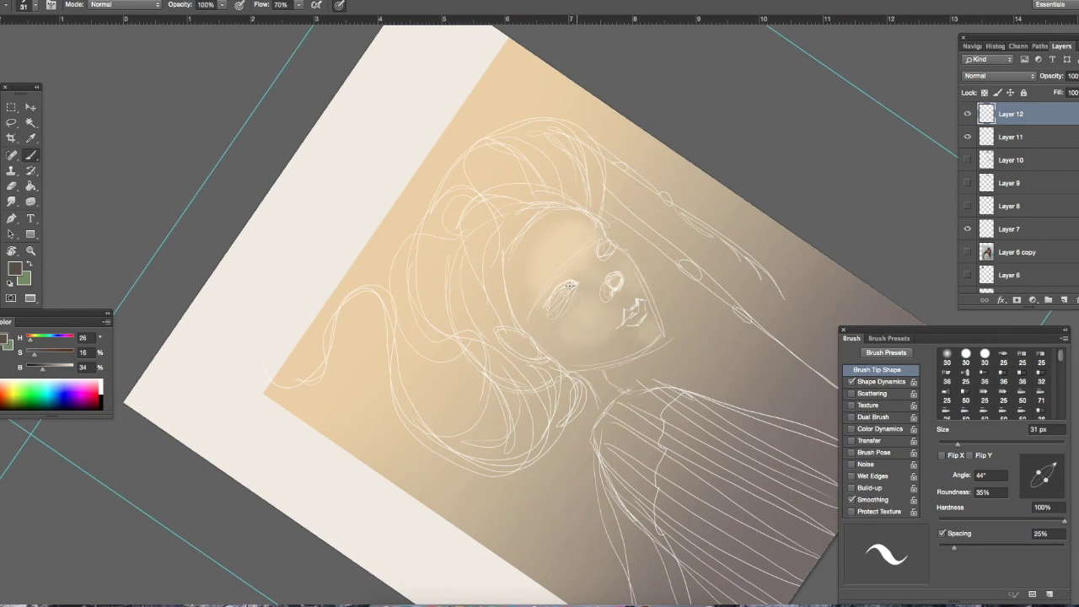
left_click_drag(576, 284, 552, 299)
left_click_drag(579, 292, 553, 314)
key("r")
mouse_move(706, 258)
left_mouse_down()
mouse_move(705, 379)
mouse_move(672, 428)
left_mouse_up()
key("b")
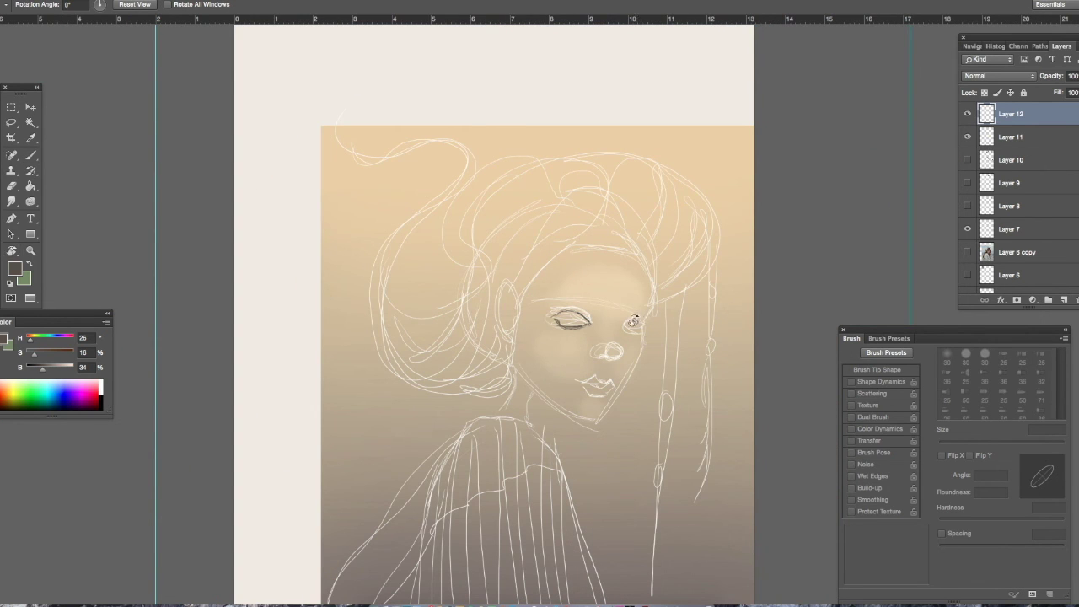
key("b")
mouse_move(642, 321)
left_mouse_down()
mouse_move(629, 333)
mouse_move(647, 335)
left_mouse_up()
mouse_move(587, 313)
left_mouse_down()
mouse_move(575, 326)
mouse_move(548, 315)
mouse_move(630, 326)
left_mouse_up()
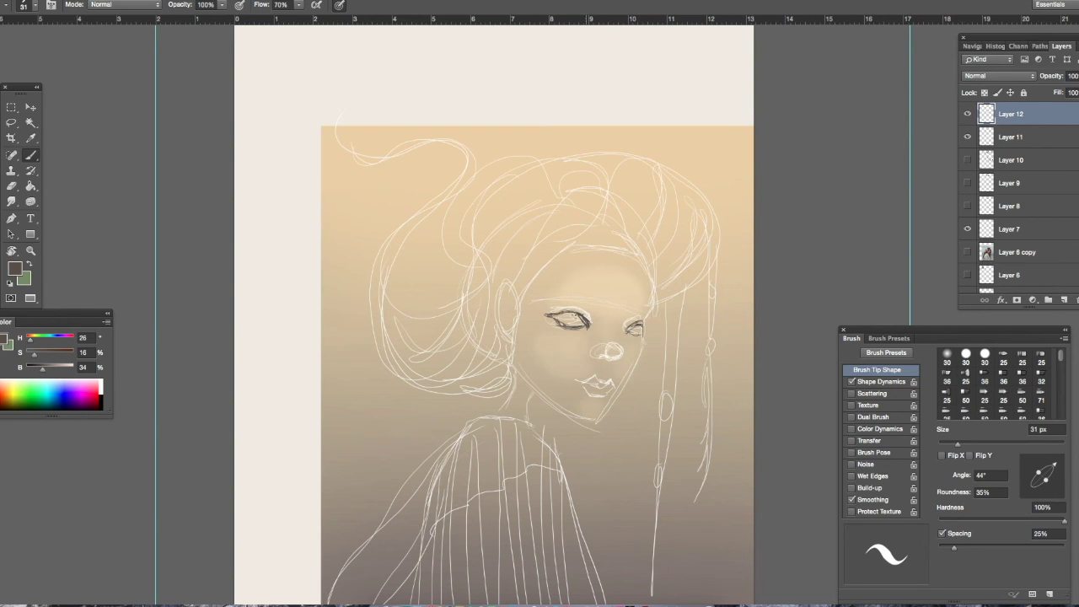
- Draw both eyebrows, the underside of the nose and the mouth with dark line strokes
mouse_move(551, 316)
left_mouse_down()
mouse_move(571, 308)
mouse_move(565, 293)
mouse_move(593, 305)
mouse_move(568, 296)
left_mouse_up()
left_click_drag(634, 315, 649, 308)
mouse_move(603, 356)
left_mouse_down()
mouse_move(622, 353)
mouse_move(597, 355)
left_mouse_up()
left_click_drag(593, 382, 582, 380)
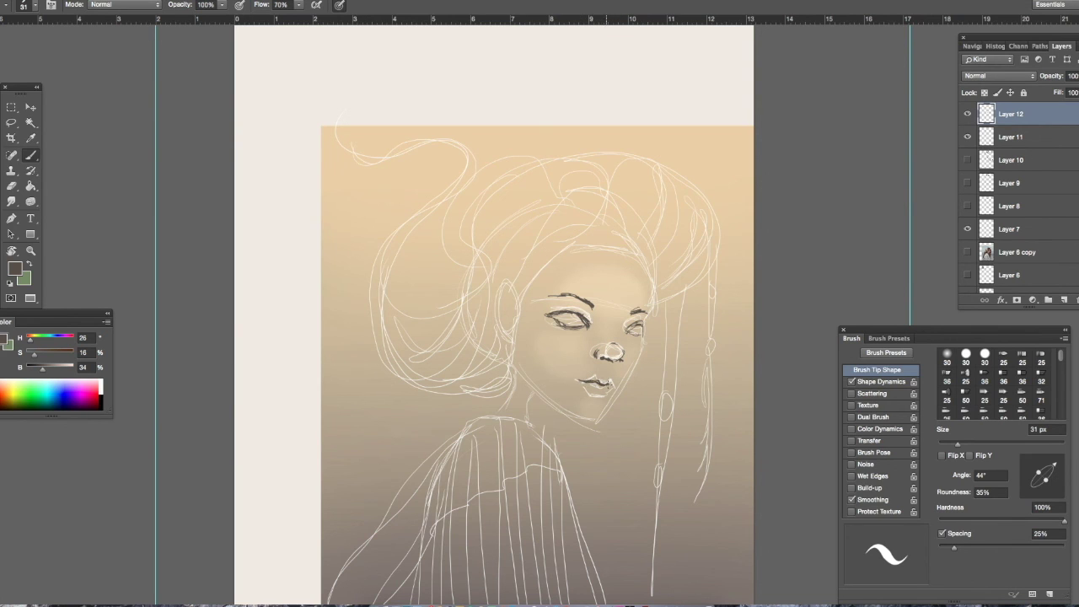
left_click_drag(595, 395, 602, 398)
- Outline the chin, both cheeks and the forehead's far edge, and draw the ear in dark lines
mouse_move(599, 417)
left_mouse_down()
mouse_move(583, 416)
mouse_move(604, 413)
mouse_move(629, 383)
left_mouse_up()
left_click_drag(643, 324, 653, 285)
mouse_move(521, 299)
left_mouse_down()
mouse_move(507, 287)
mouse_move(516, 296)
mouse_move(505, 329)
mouse_move(533, 387)
mouse_move(570, 411)
left_mouse_up()
mouse_move(528, 379)
left_mouse_down()
mouse_move(578, 416)
mouse_move(592, 408)
left_mouse_up()
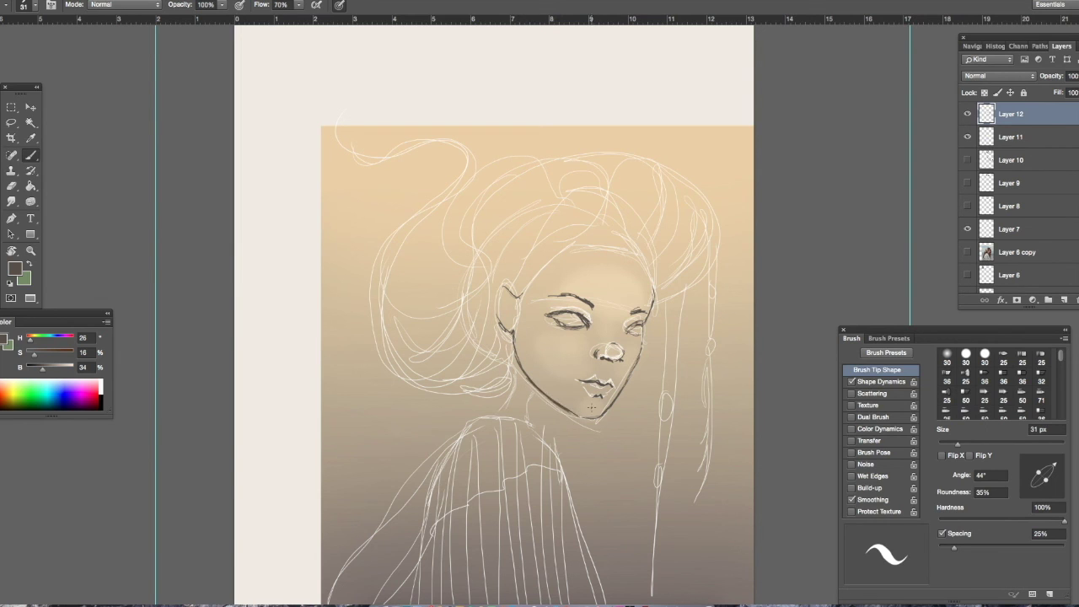
- Draw the neck lines and short hair strands at the nape behind the ear
mouse_move(513, 373)
left_mouse_down()
mouse_move(492, 417)
mouse_move(532, 418)
mouse_move(534, 433)
left_mouse_up()
left_click_drag(513, 378, 484, 396)
mouse_move(511, 342)
left_mouse_down()
mouse_move(472, 391)
mouse_move(456, 391)
mouse_move(480, 377)
left_mouse_up()
left_click_drag(502, 324, 485, 358)
left_click_drag(493, 309, 491, 337)
- Draw the hairline, the outer contour of the front hair and curved strands sweeping up over the crown
mouse_move(510, 301)
left_mouse_down()
mouse_move(620, 238)
mouse_move(581, 249)
mouse_move(620, 242)
mouse_move(593, 250)
mouse_move(618, 247)
mouse_move(651, 268)
mouse_move(660, 323)
mouse_move(706, 251)
mouse_move(692, 189)
mouse_move(681, 217)
mouse_move(701, 204)
mouse_move(649, 266)
left_mouse_up()
mouse_move(705, 223)
left_mouse_down()
mouse_move(656, 270)
mouse_move(666, 292)
left_mouse_up()
left_click_drag(700, 199, 644, 157)
mouse_move(621, 246)
left_mouse_down()
mouse_move(635, 154)
mouse_move(596, 158)
mouse_move(602, 245)
left_mouse_up()
mouse_move(622, 143)
left_mouse_down()
mouse_move(587, 152)
mouse_move(583, 246)
mouse_move(602, 165)
mouse_move(518, 295)
left_mouse_up()
left_click_drag(606, 153, 565, 251)
left_click_drag(581, 154, 517, 295)
mouse_move(509, 201)
left_mouse_down()
mouse_move(525, 181)
mouse_move(512, 282)
left_mouse_up()
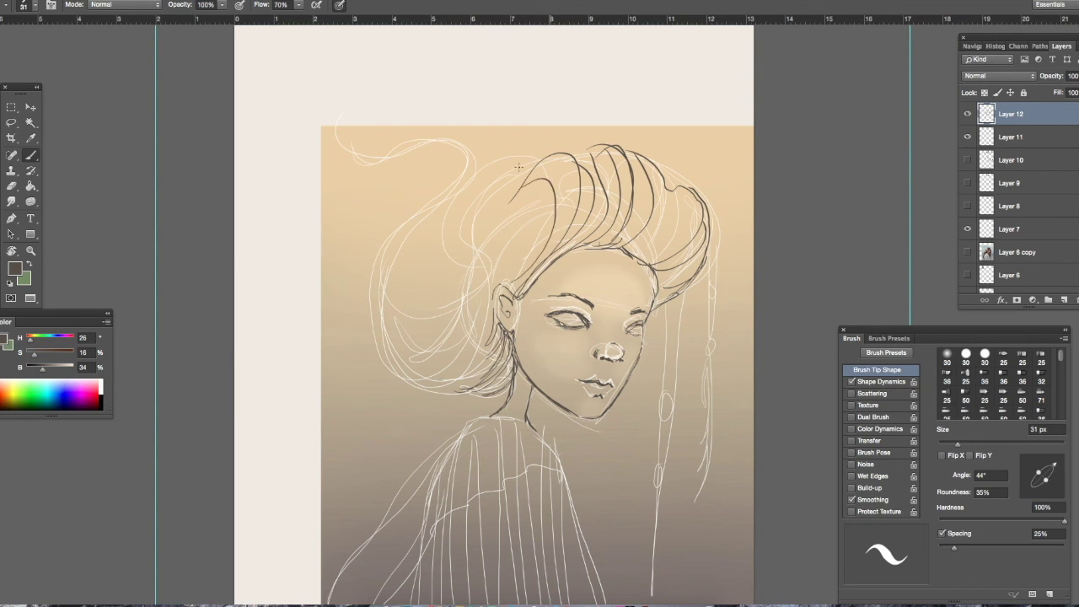
- Draw the hair volume behind the head with its flowing inner strands and the long wavy lock at its tip
left_click_drag(400, 140, 465, 381)
mouse_move(482, 240)
left_mouse_down()
mouse_move(469, 366)
mouse_move(477, 348)
left_mouse_up()
mouse_move(531, 192)
left_mouse_down()
mouse_move(477, 211)
mouse_move(479, 176)
mouse_move(435, 312)
left_mouse_up()
left_click_drag(463, 212, 459, 287)
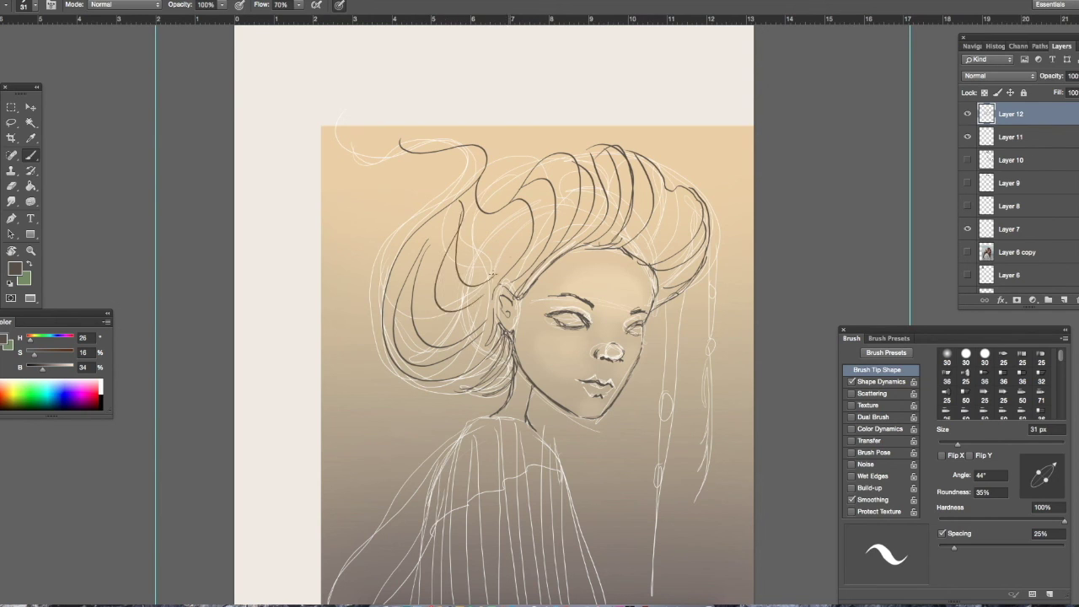
left_click_drag(495, 228, 499, 286)
left_click_drag(340, 129, 402, 150)
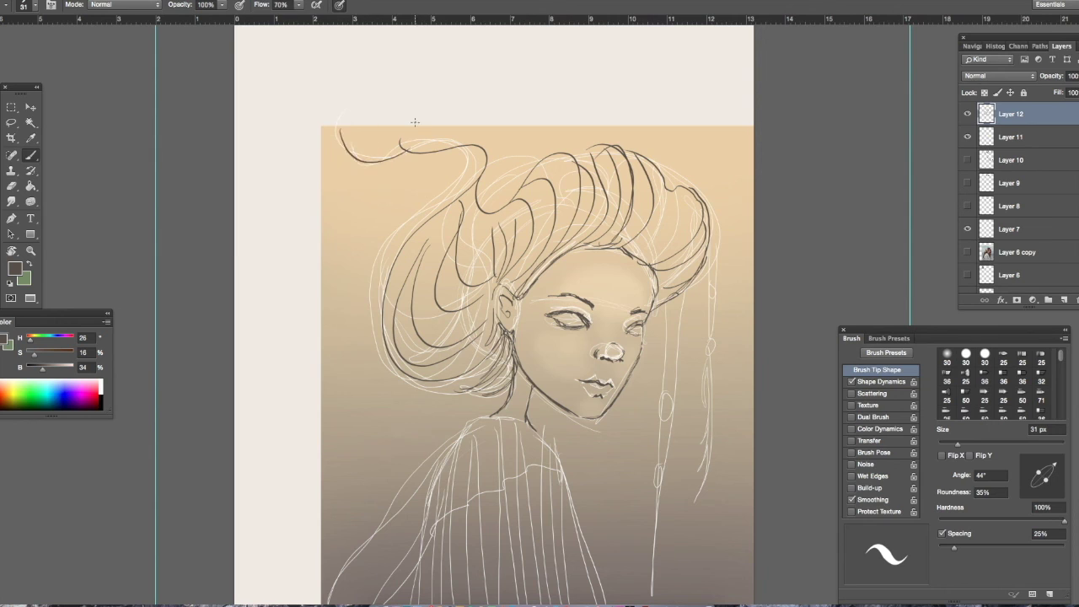
- Draw the irises, pupils and lashes of both eyes and darken the line between the lips
left_click_drag(561, 319, 647, 329)
left_click_drag(567, 322, 575, 315)
left_click_drag(629, 333, 633, 329)
left_click_drag(545, 315, 559, 311)
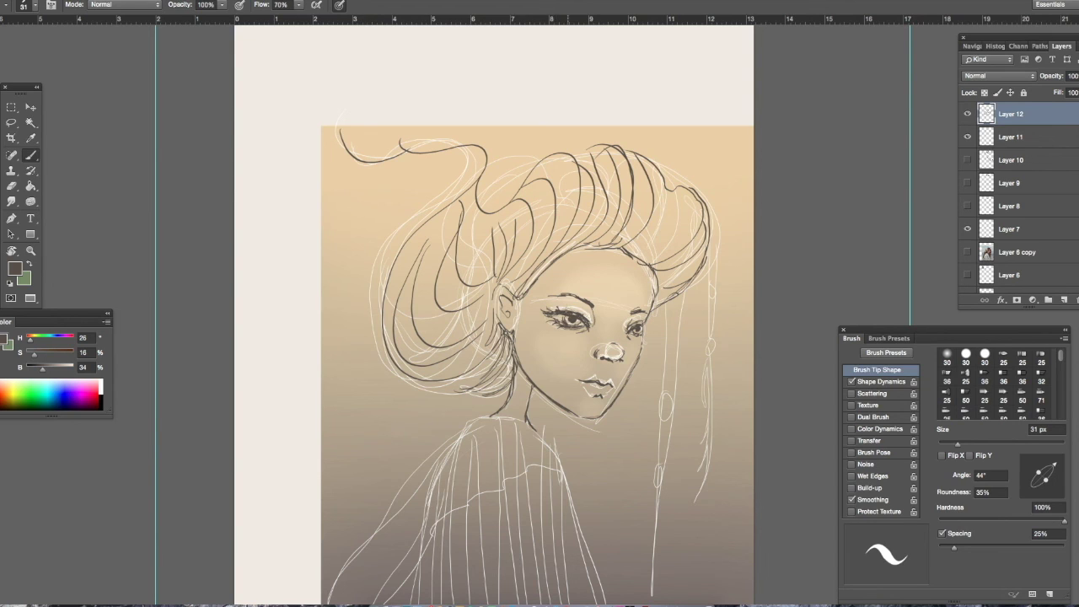
left_click_drag(639, 327, 580, 317)
key("z")
key("b")
left_click_drag(603, 381, 611, 383)
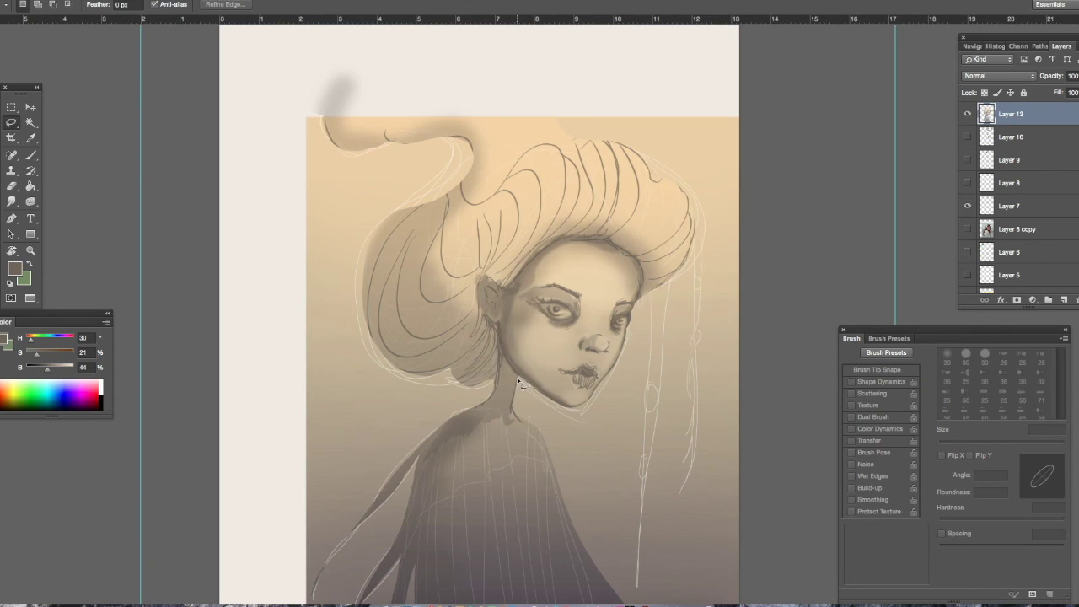
mouse_move(549, 398)
left_mouse_down()
mouse_move(587, 405)
mouse_move(521, 378)
left_mouse_up()
key("BackSpace")
key("super+d")
key("super+alt+z")
key("super+alt+z")
key("super+alt+z")
key("super+alt+z")
key("ctrl+d")
- Copy the mouth to its own layer, scale it down to about 91.5% and nudge it slightly down and right
mouse_move(601, 367)
left_mouse_down()
mouse_move(551, 362)
mouse_move(580, 396)
mouse_move(604, 364)
left_mouse_up()
key("ctrl+j")
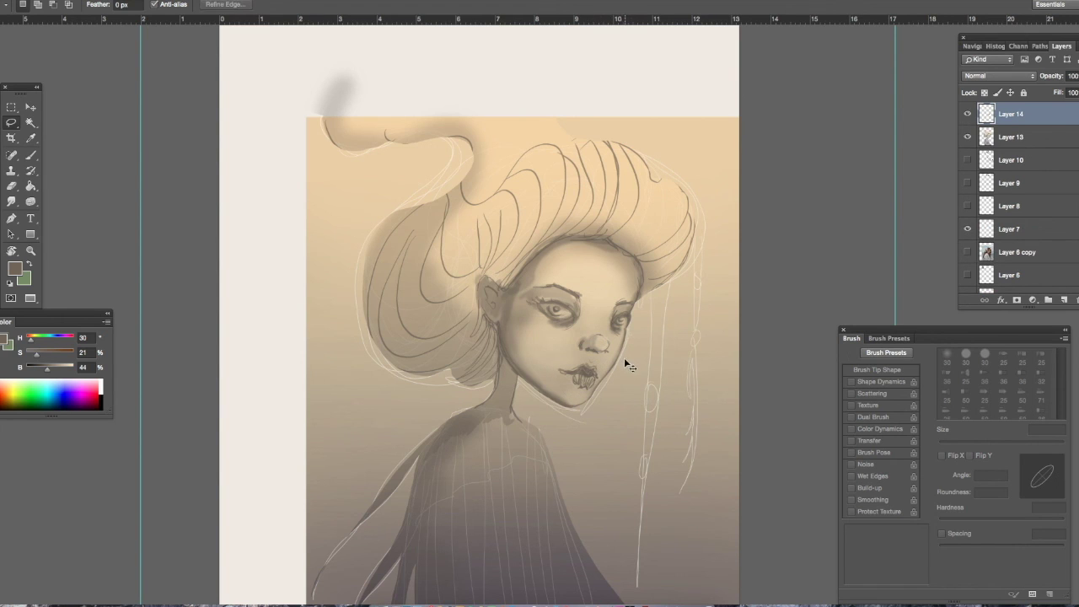
key("ctrl+t")
left_click_drag(588, 388, 601, 395)
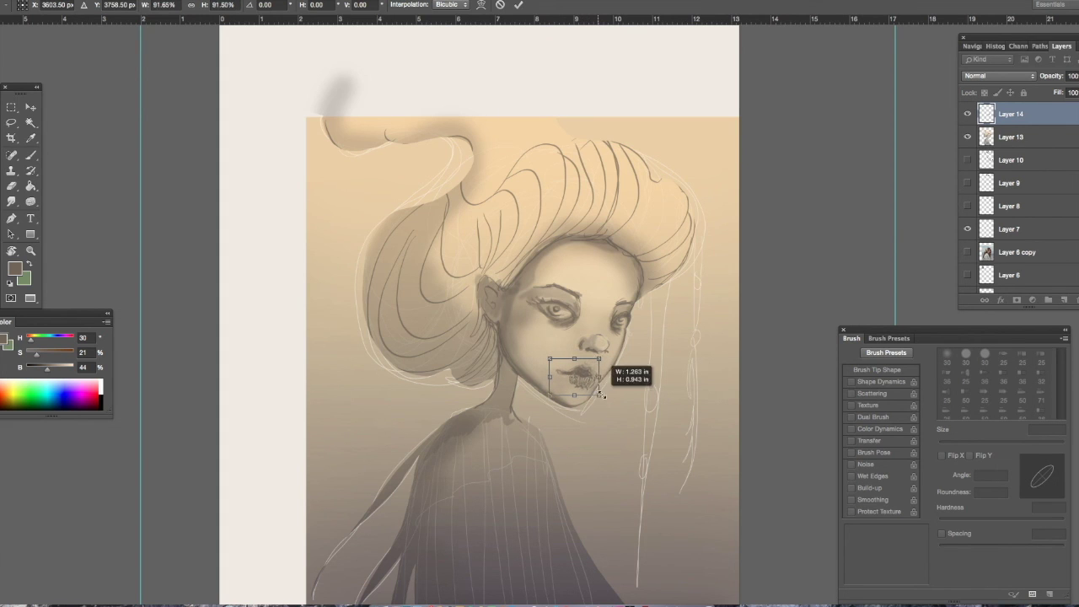
key("Return")
key("v")
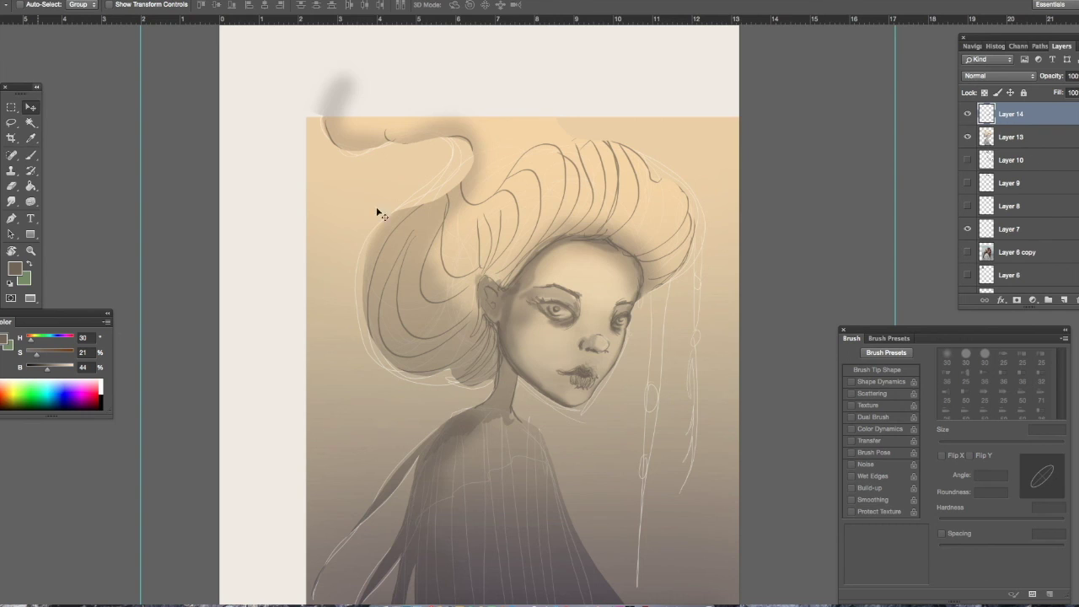
key("Down")
key("Right")
- Sample a shadow tone near the ear, darken the brown to 25% brightness and draw dark strands along the hairline
key("i")
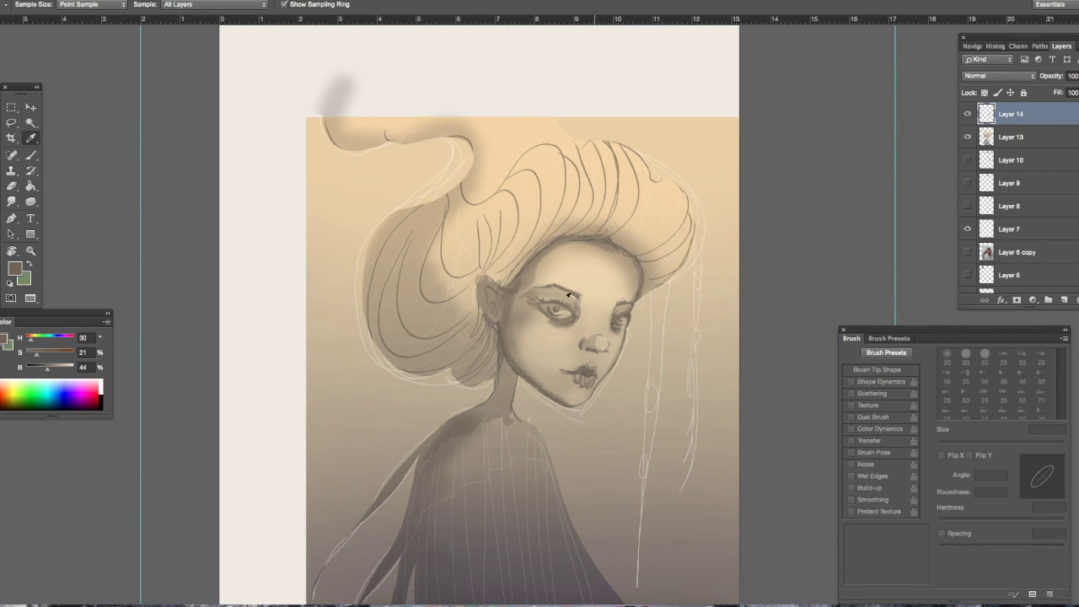
left_click(498, 321)
key("b")
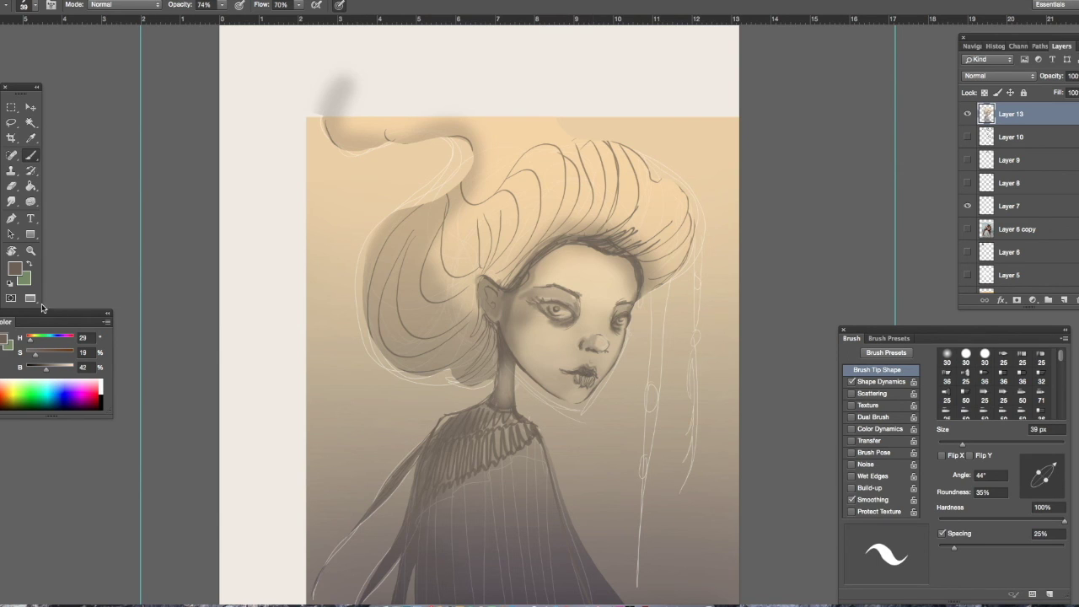
left_click(39, 366)
left_click_drag(634, 251, 673, 217)
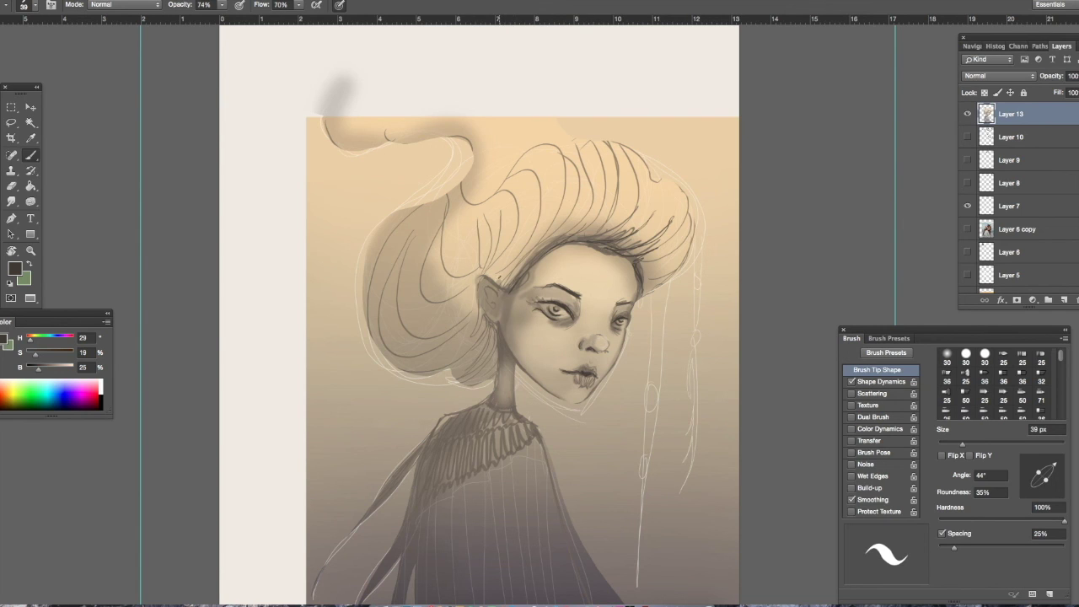
- Shade the neck, jaw and hair volume with dark tone and erase the excess over the front hair
left_click_drag(498, 327, 536, 379)
mouse_move(489, 160)
left_mouse_down()
mouse_move(628, 211)
mouse_move(651, 240)
left_mouse_up()
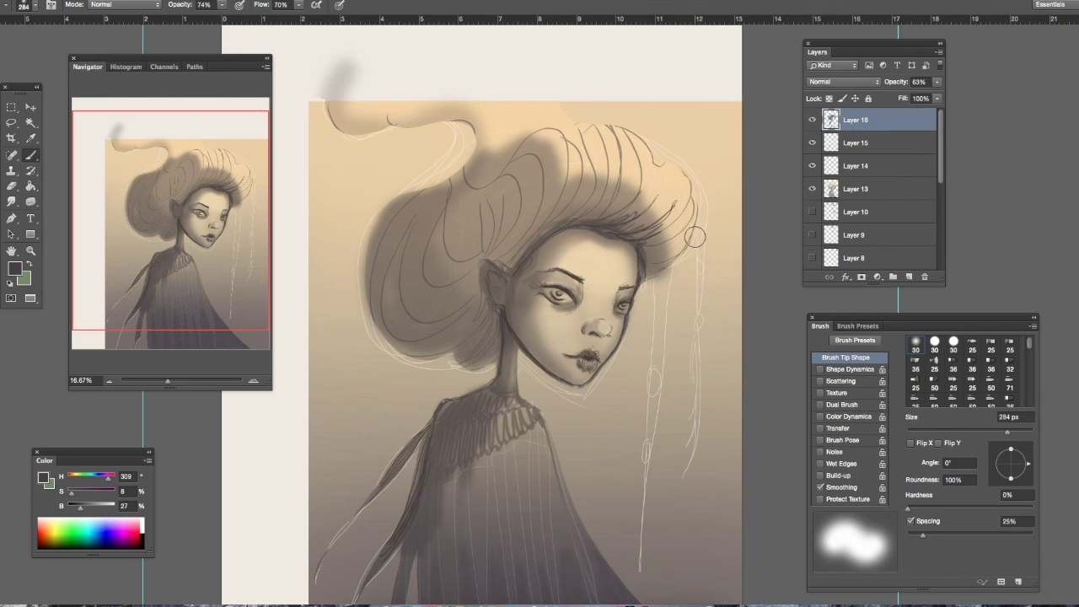
key("e")
mouse_move(666, 206)
left_mouse_down()
mouse_move(540, 168)
mouse_move(505, 186)
mouse_move(494, 124)
mouse_move(482, 234)
mouse_move(575, 149)
mouse_move(480, 182)
mouse_move(512, 166)
mouse_move(486, 203)
mouse_move(591, 136)
mouse_move(458, 250)
mouse_move(466, 278)
mouse_move(426, 211)
mouse_move(438, 282)
mouse_move(507, 220)
left_mouse_up()
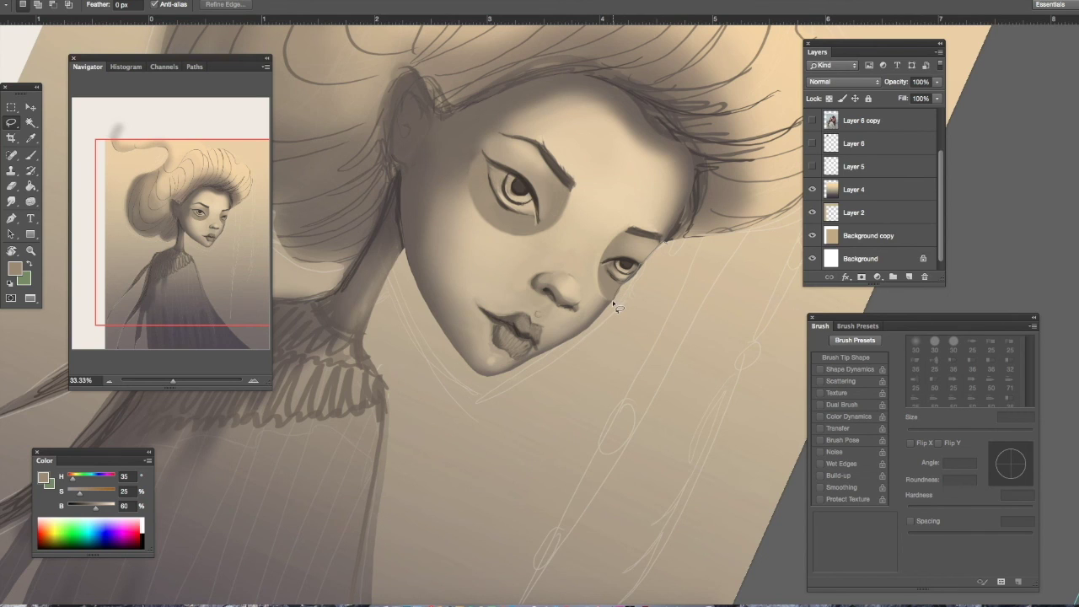
- Trim the far cheek's edge with a lasso selection, clear the selection and merge the figure layers into one
mouse_move(612, 300)
left_mouse_down()
mouse_move(606, 314)
mouse_move(723, 258)
left_mouse_up()
key("Delete")
key("ctrl+d")
key("ctrl+alt+shift+e")
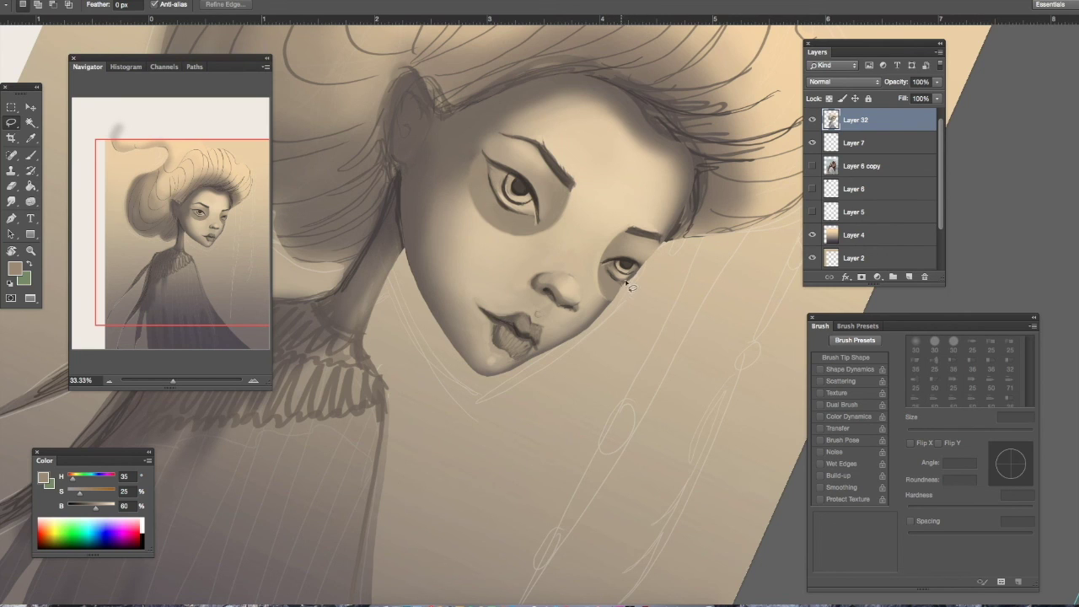
left_click_drag(666, 278, 628, 316)
key("ctrl+d")
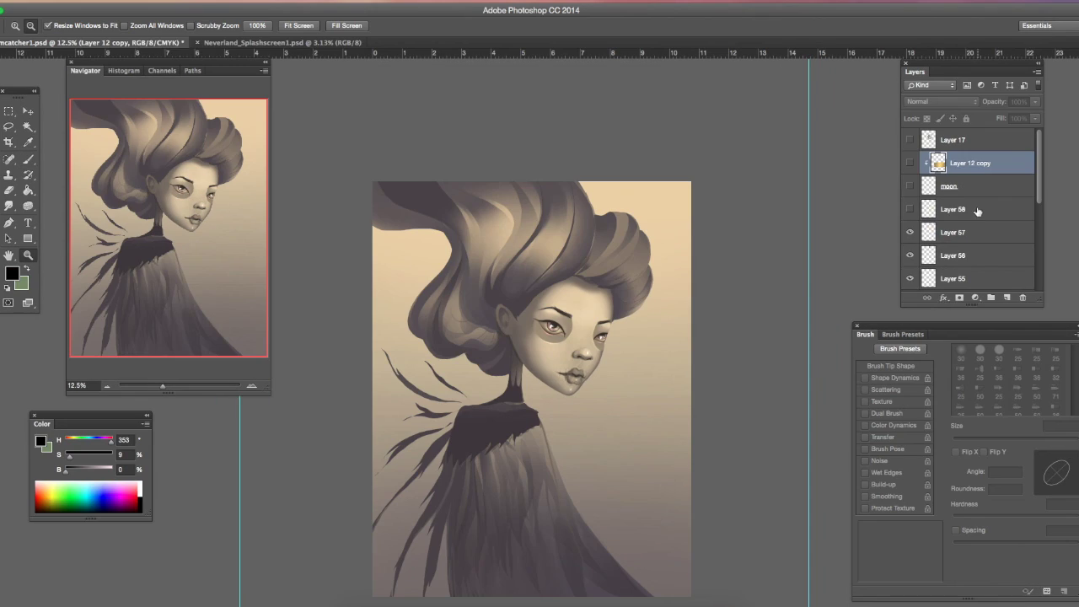
- Compare the painting with Layer 62 and Layer 63 hidden and shown, and select Layer 63
left_click(1022, 210)
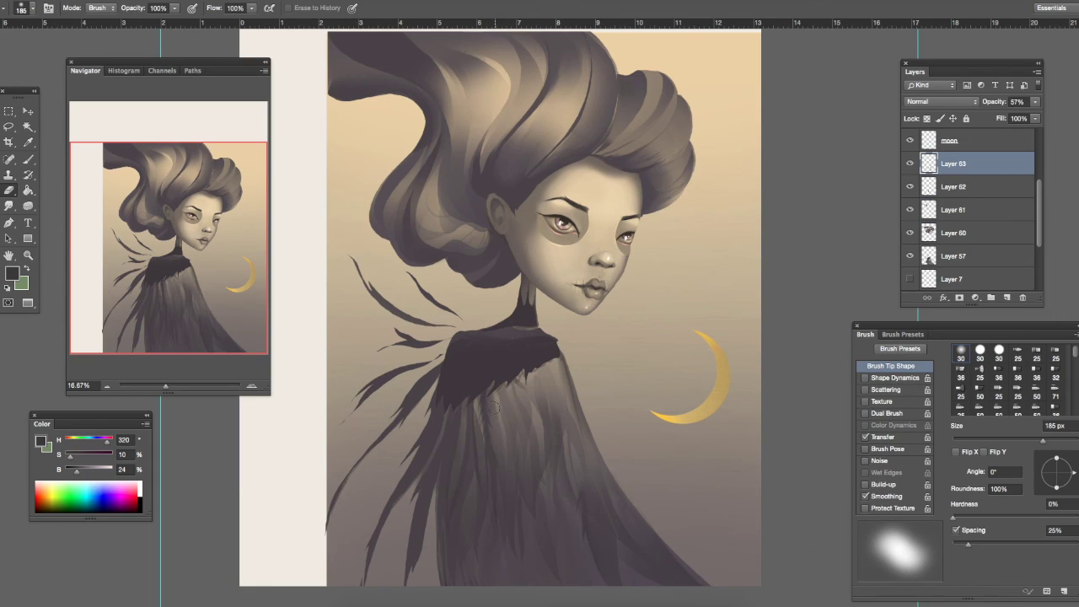
left_click(910, 188)
left_click(938, 191)
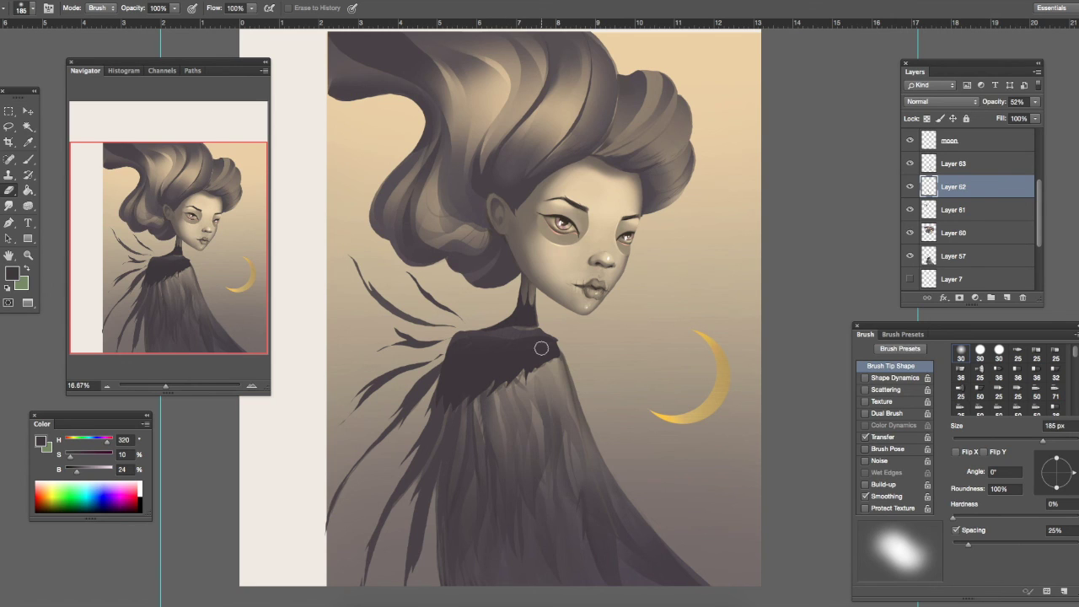
left_click(9, 126)
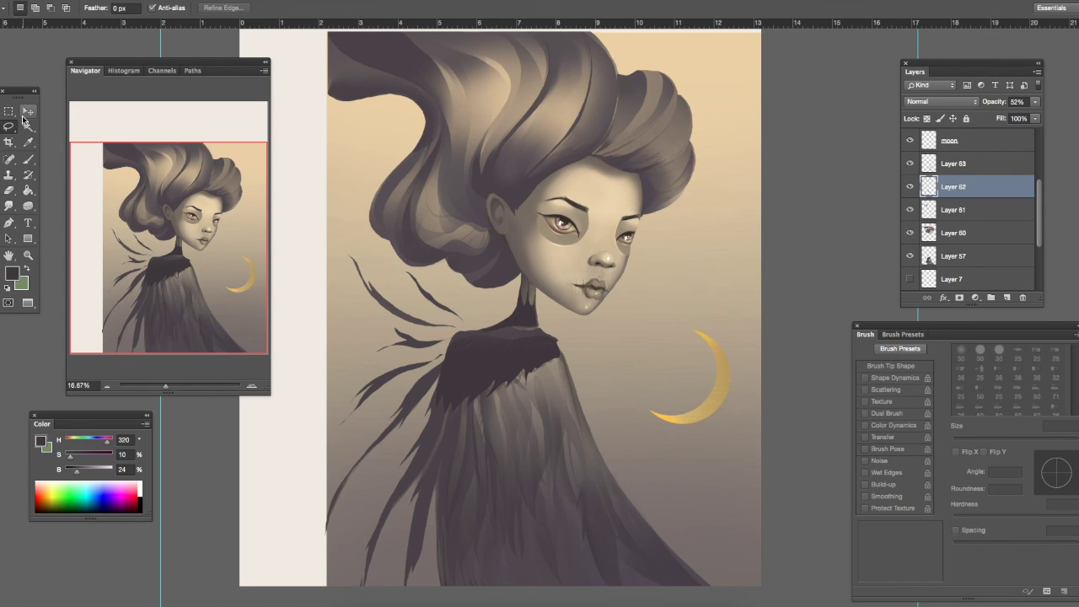
left_click(909, 186)
left_click(910, 186)
left_click(910, 163)
left_click(909, 164)
left_click(910, 163)
left_click(910, 164)
left_click(959, 166)
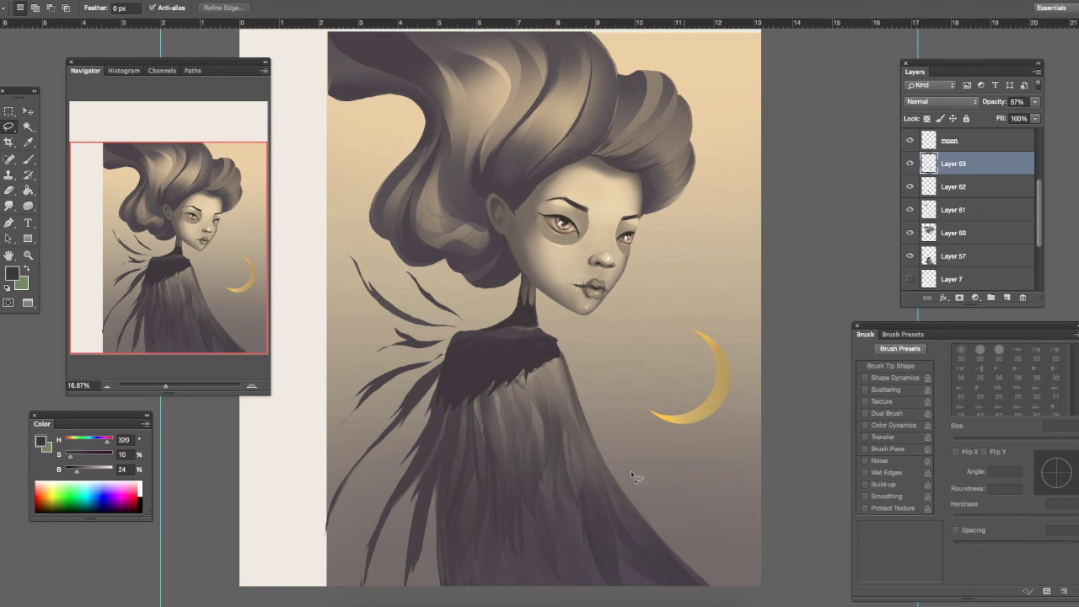
- Add a new layer above Layer 63 and paint within a lassoed area along the collar's upper edge
key("e")
left_click(1006, 297)
left_click(10, 127)
mouse_move(515, 322)
left_mouse_down()
mouse_move(448, 358)
mouse_move(471, 325)
left_mouse_up()
key("b")
key("l")
left_click(612, 399)
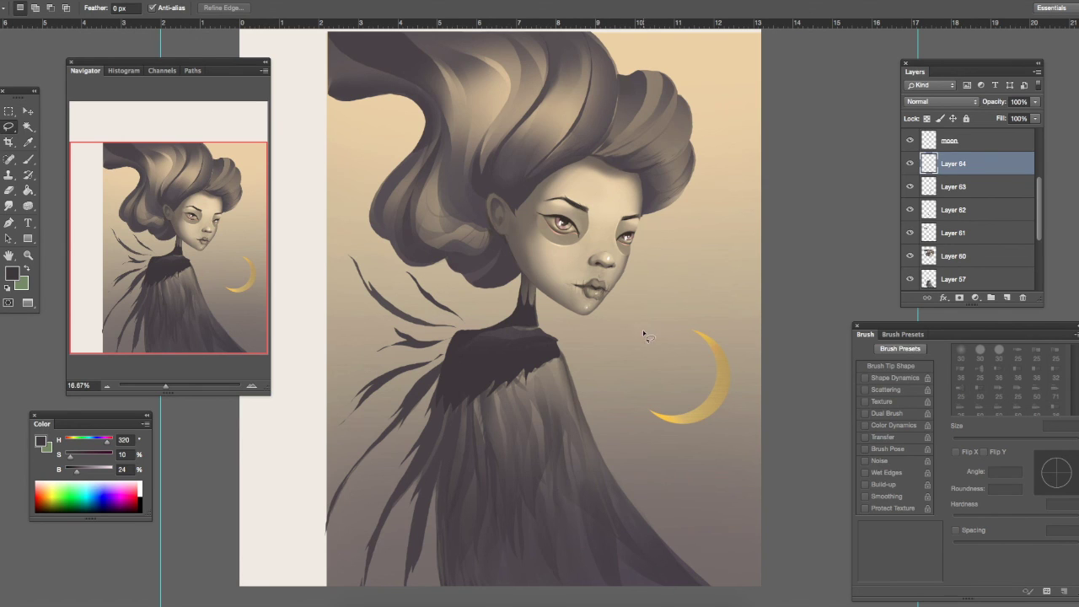
- Add a new layer above Layer 64 and sample a light cream colour from the near eye, reducing its saturation to 14%
key("z")
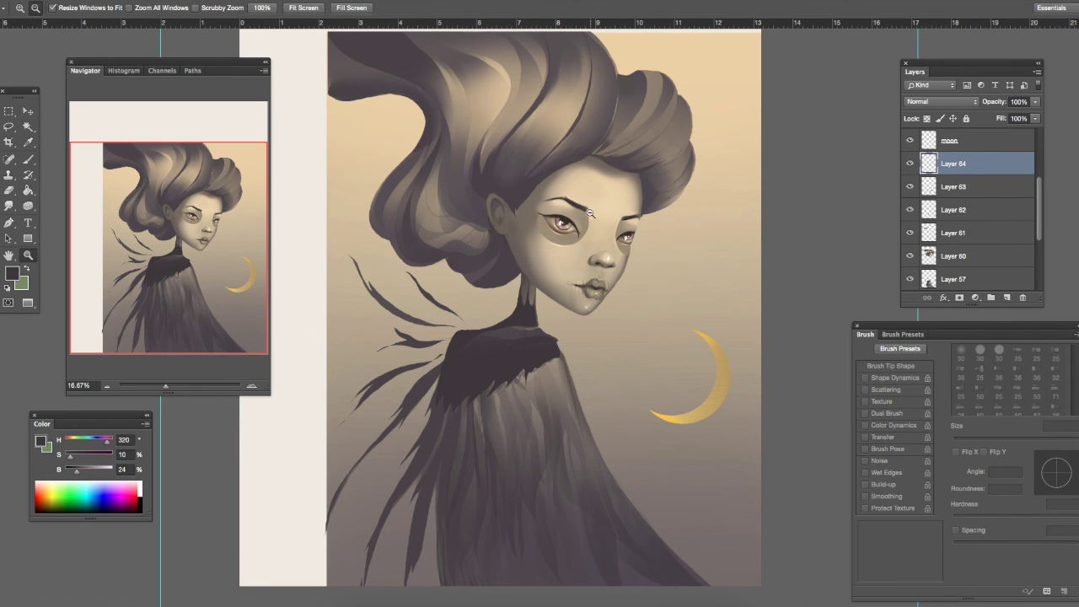
left_click(624, 191)
left_click(604, 178)
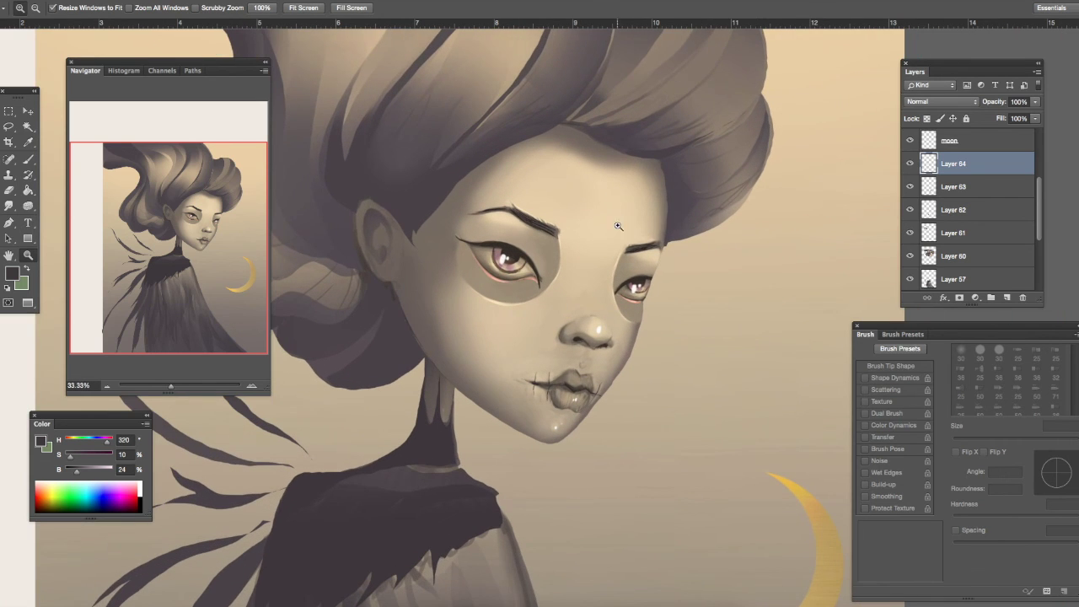
left_click(617, 245)
left_click_drag(614, 390, 653, 407)
left_click(1007, 297)
key("i")
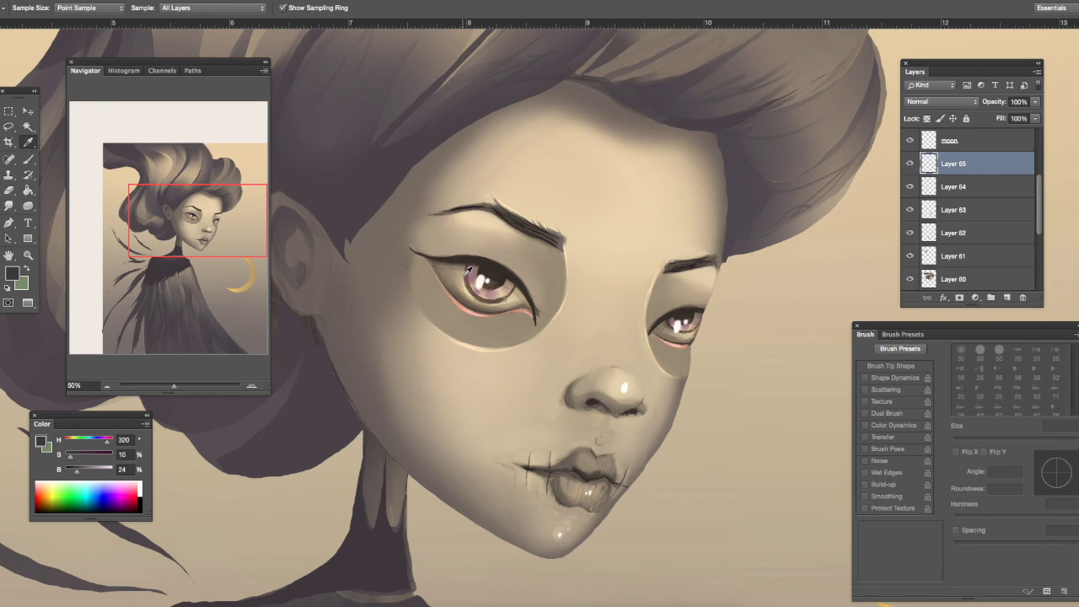
left_click(466, 290)
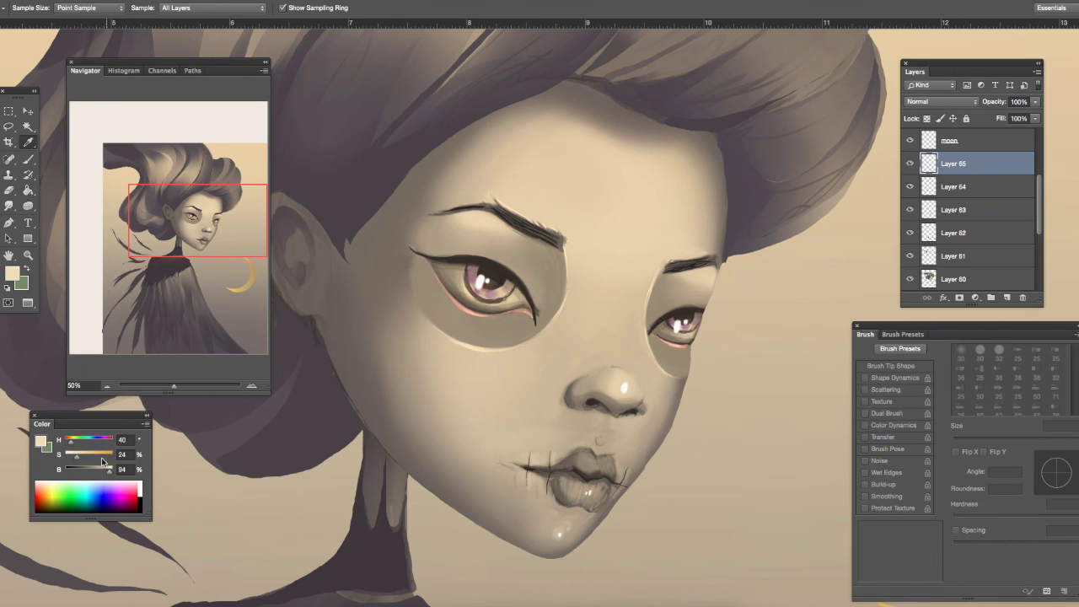
left_click(73, 456)
- Choose the angled hard-edged brush at 20 px and 44% opacity and add a light touch to the near eye's lower lid
key("b")
right_click(582, 249)
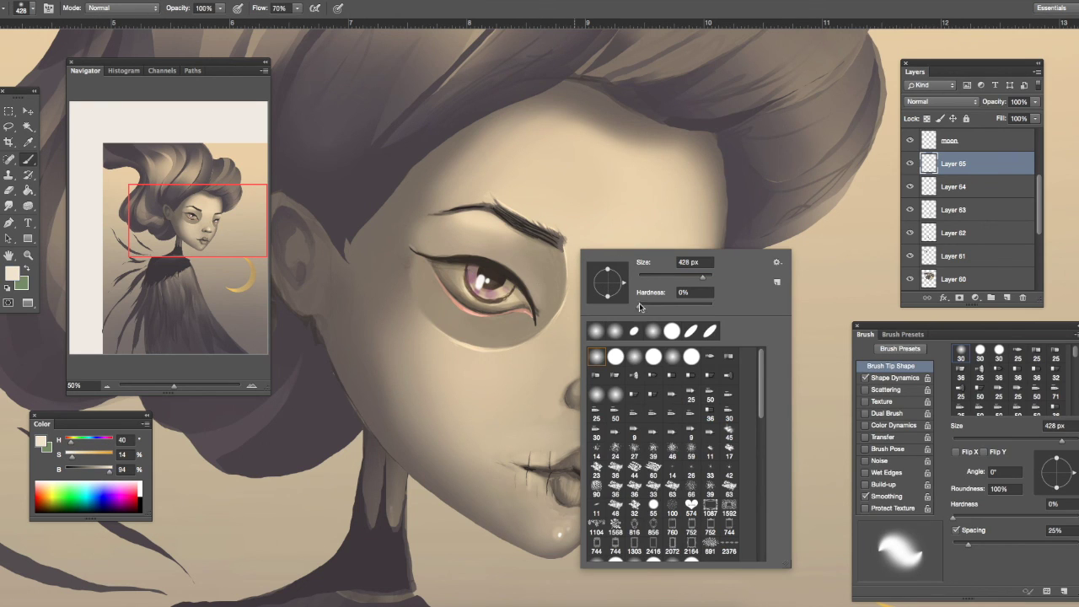
left_click(646, 277)
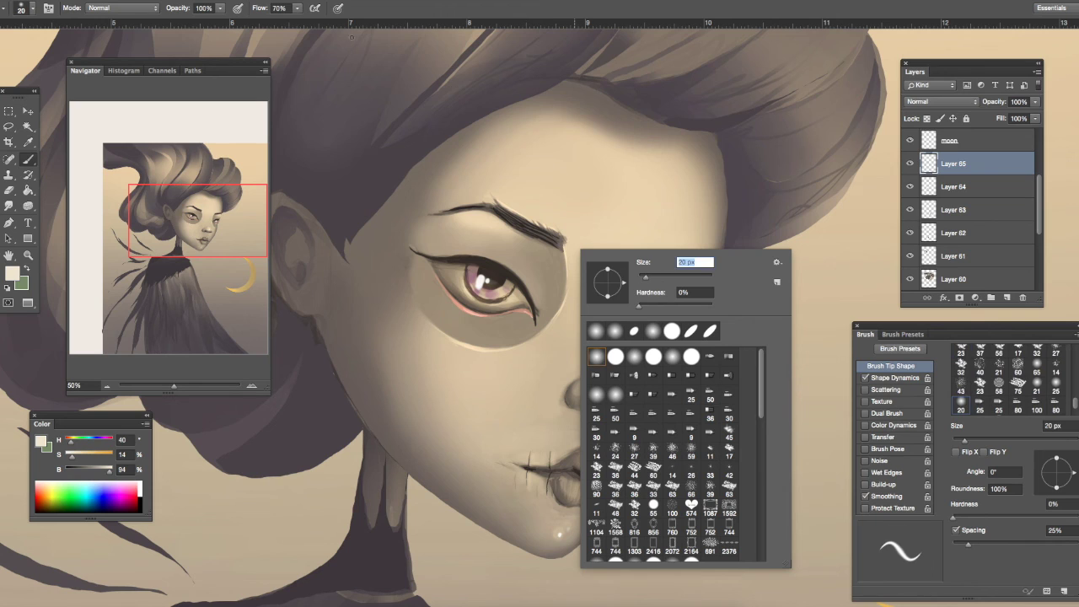
left_click(221, 9)
left_click(185, 21)
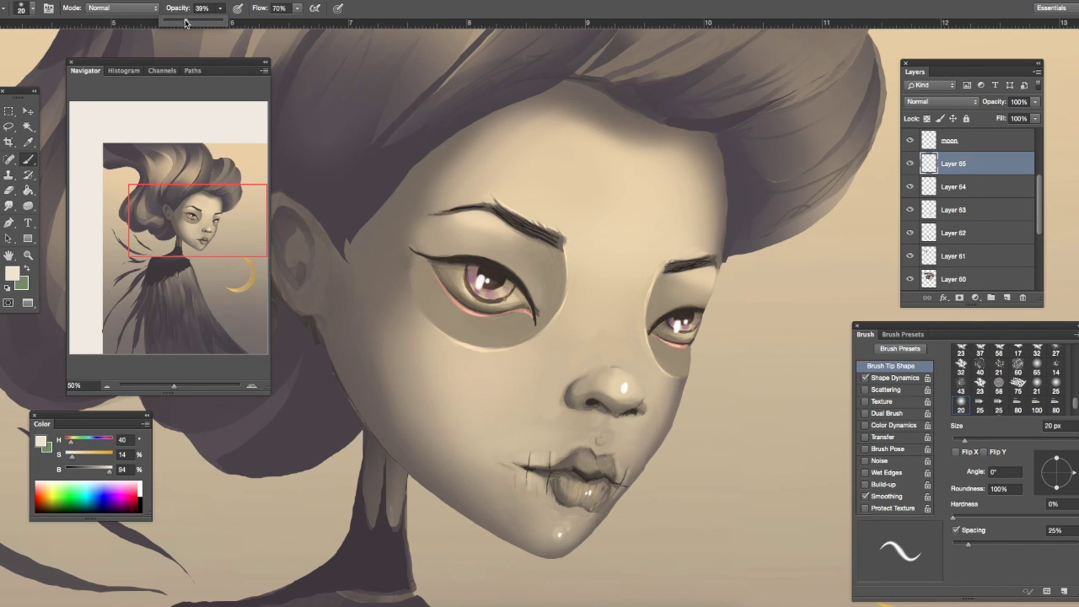
right_click(472, 275)
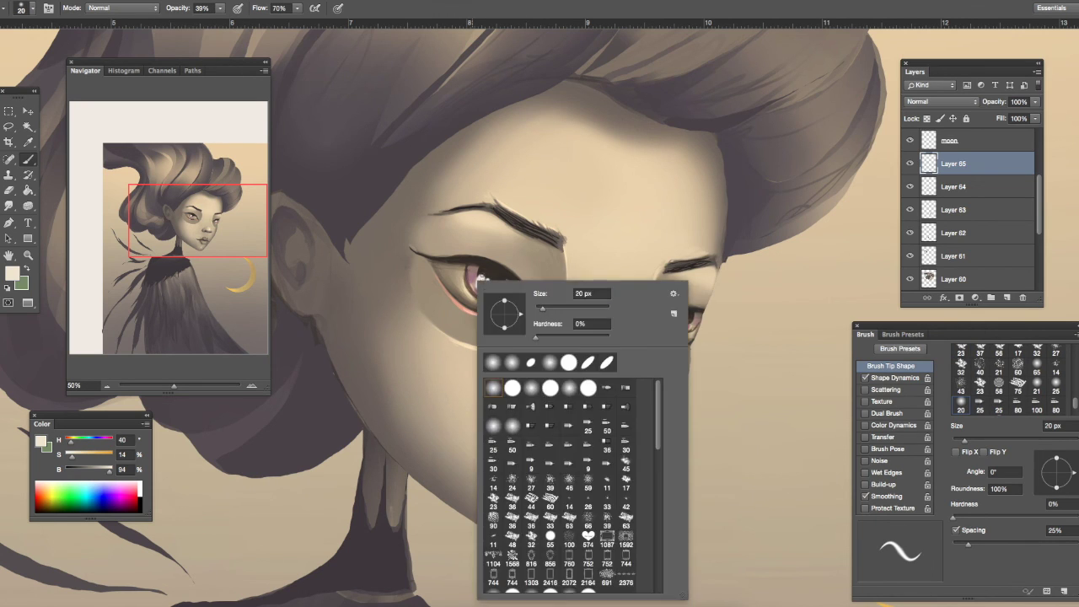
left_click(540, 357)
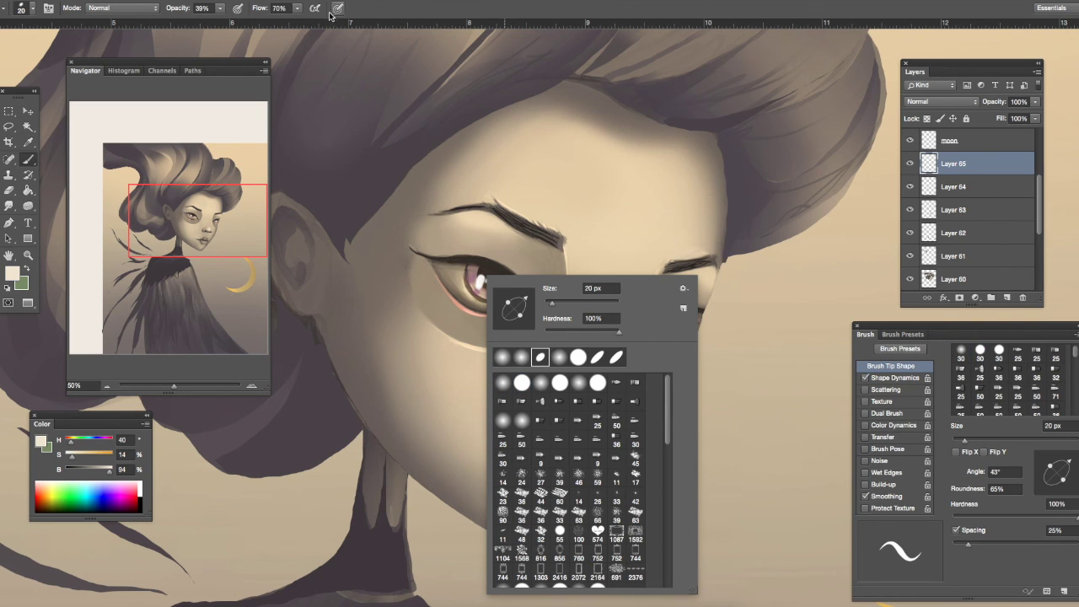
left_click(223, 8)
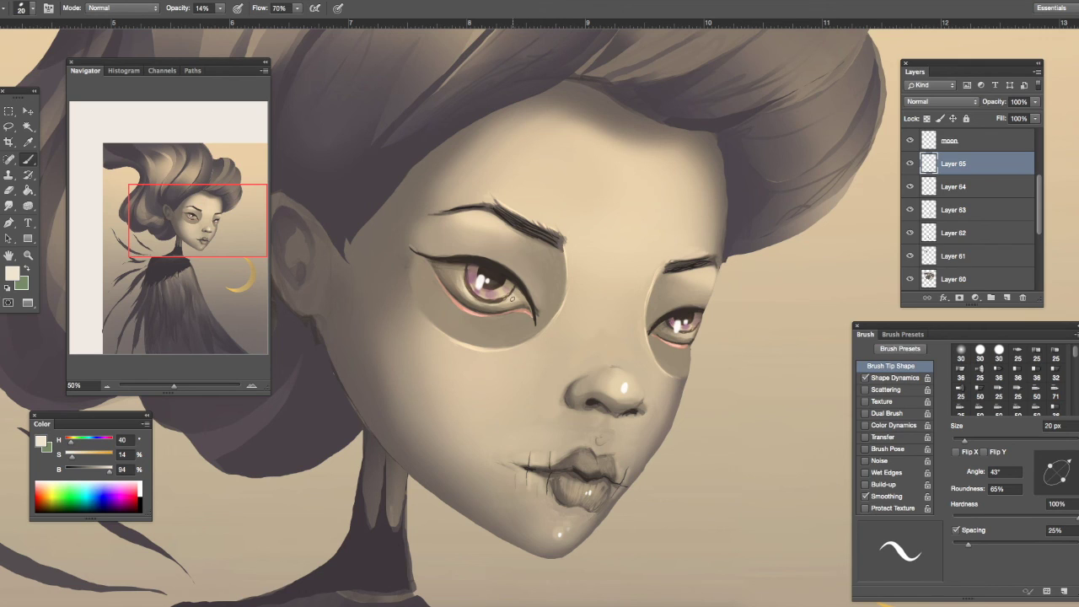
left_click(220, 9)
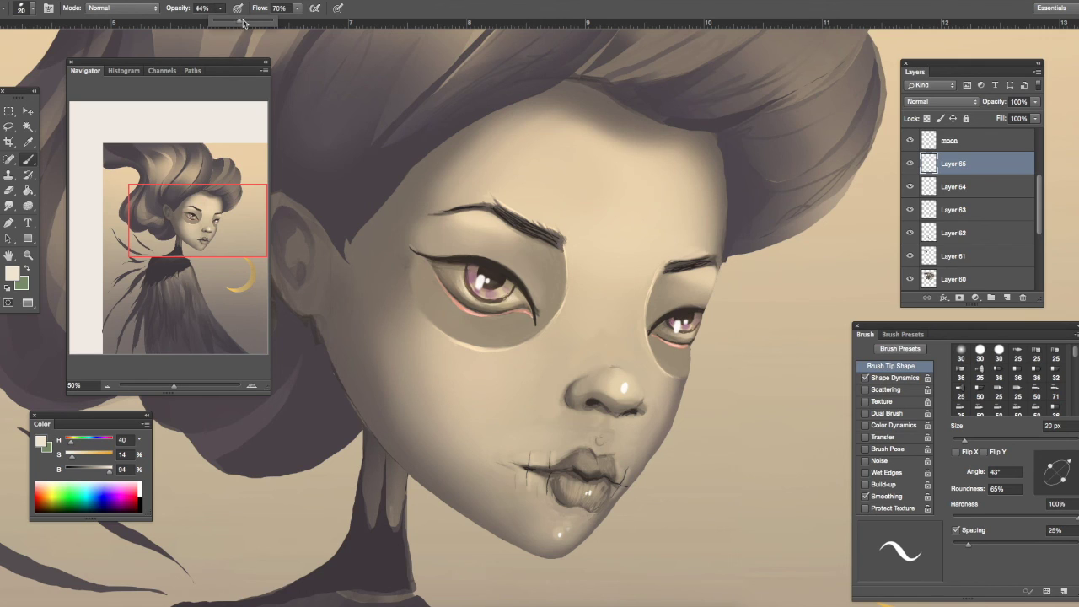
left_click(510, 299)
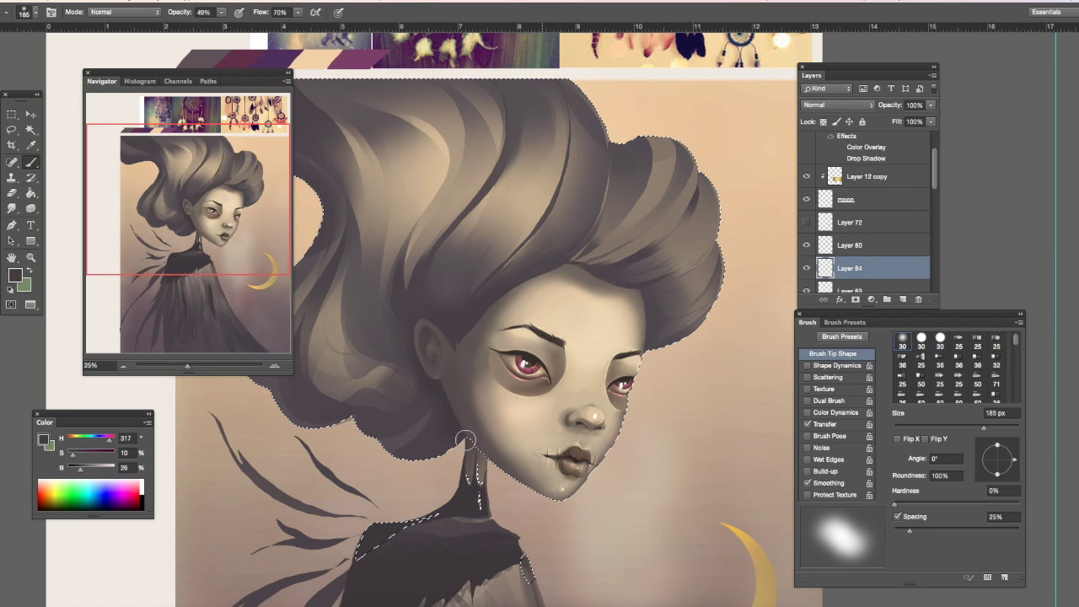
- Shade the forehead hairline and the near side of the face on Layer 84 with a soft 185 px brush at 49% opacity
left_click_drag(548, 267, 488, 308)
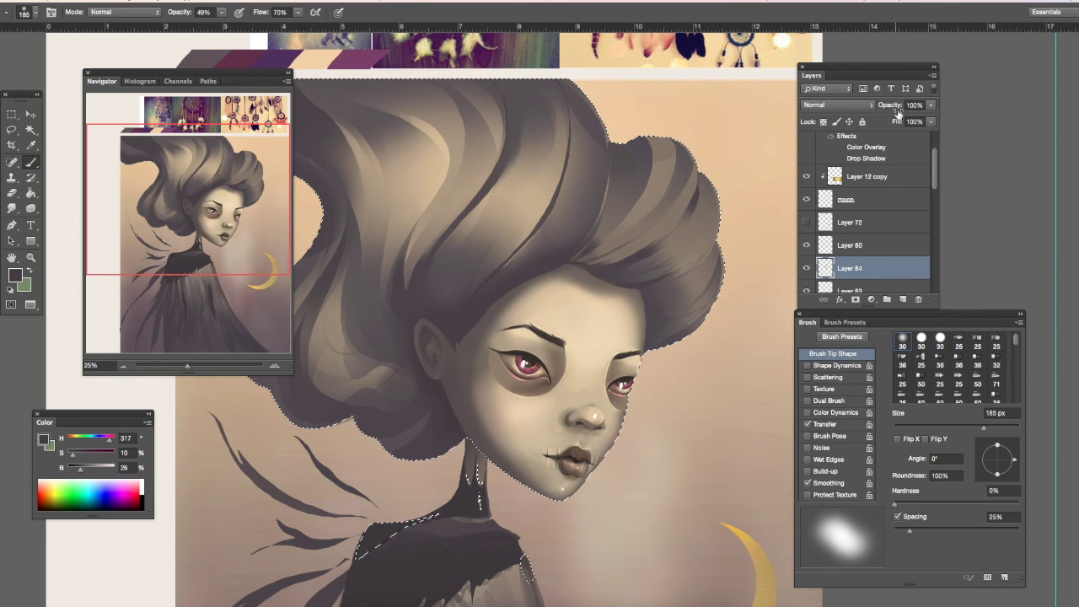
left_click_drag(458, 377, 489, 423)
left_click_drag(467, 352, 516, 466)
left_click_drag(467, 377, 546, 489)
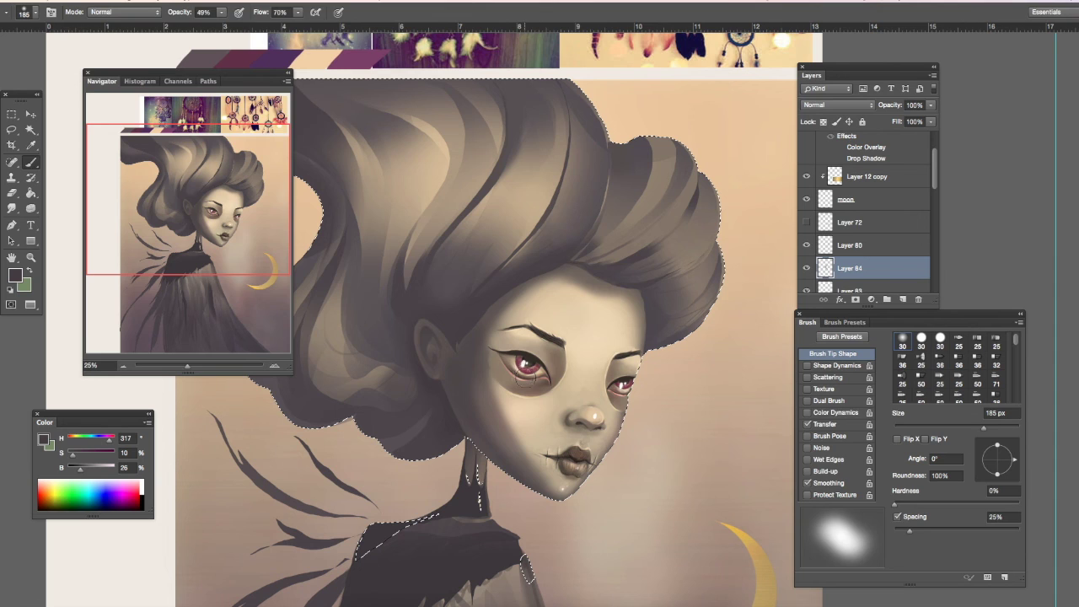
- Soften the new face shading with a soft eraser set to 476 px at 17% opacity
key("e")
right_click(560, 324)
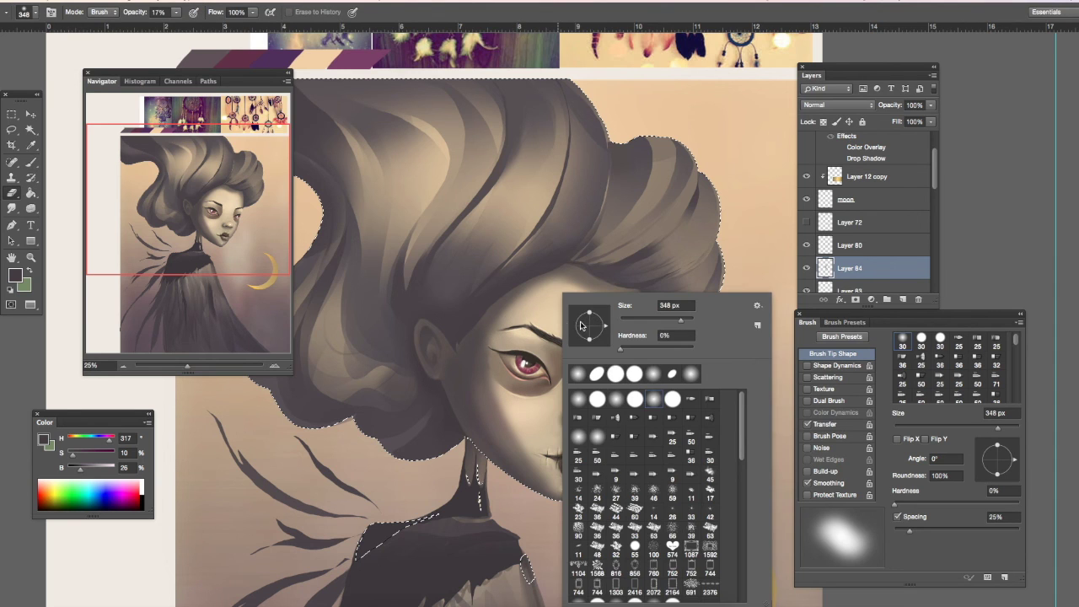
left_click_drag(686, 321, 691, 320)
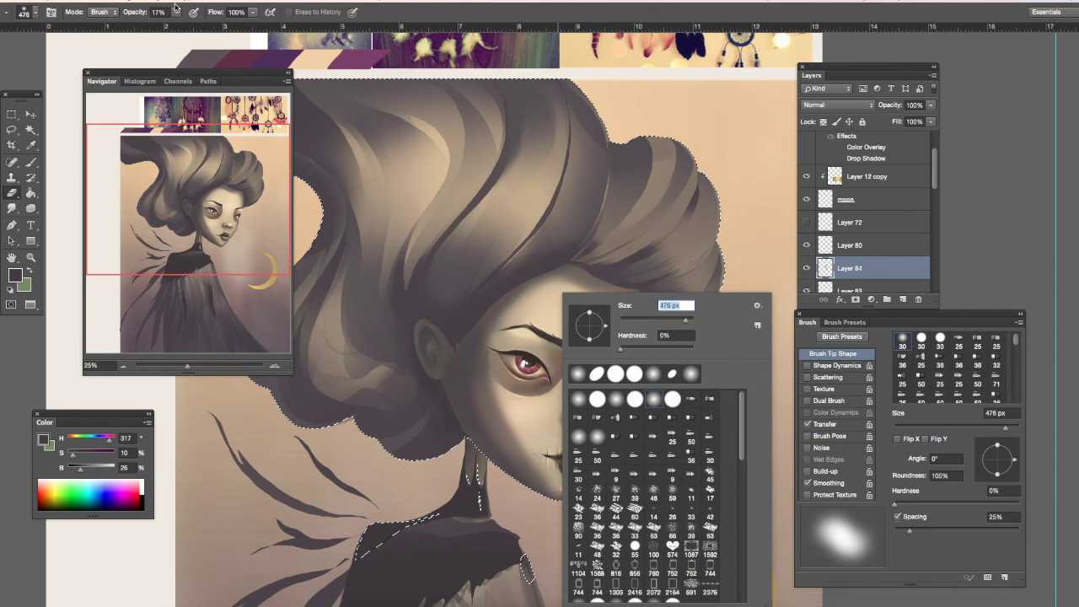
left_click(483, 368)
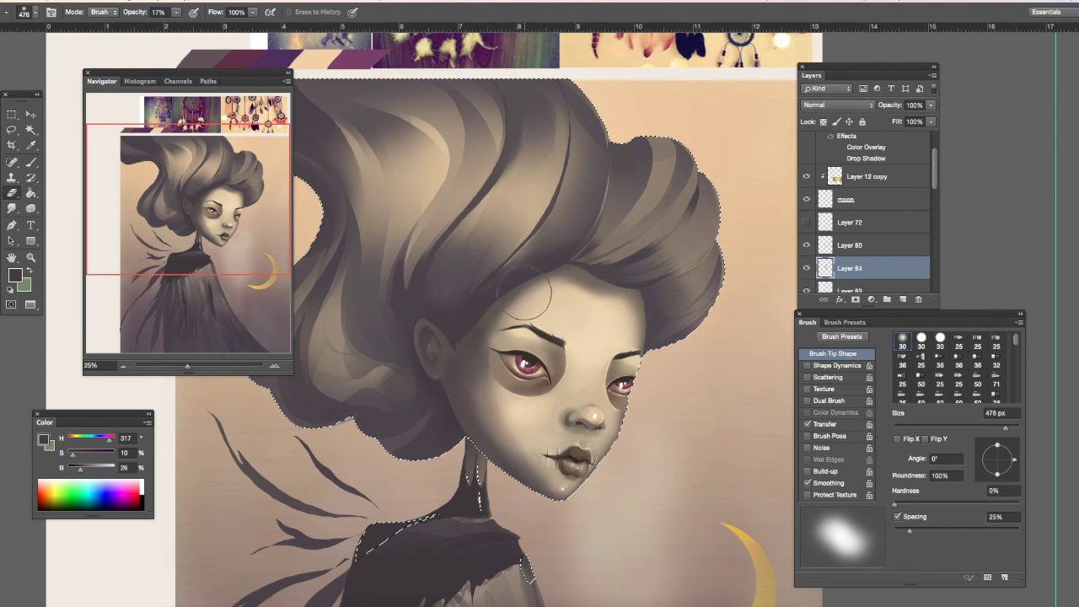
- Paint dark plum strands through the front hair roll on Layer 90 with a 95 px brush at 23% opacity, and undo the last stroke
key("b")
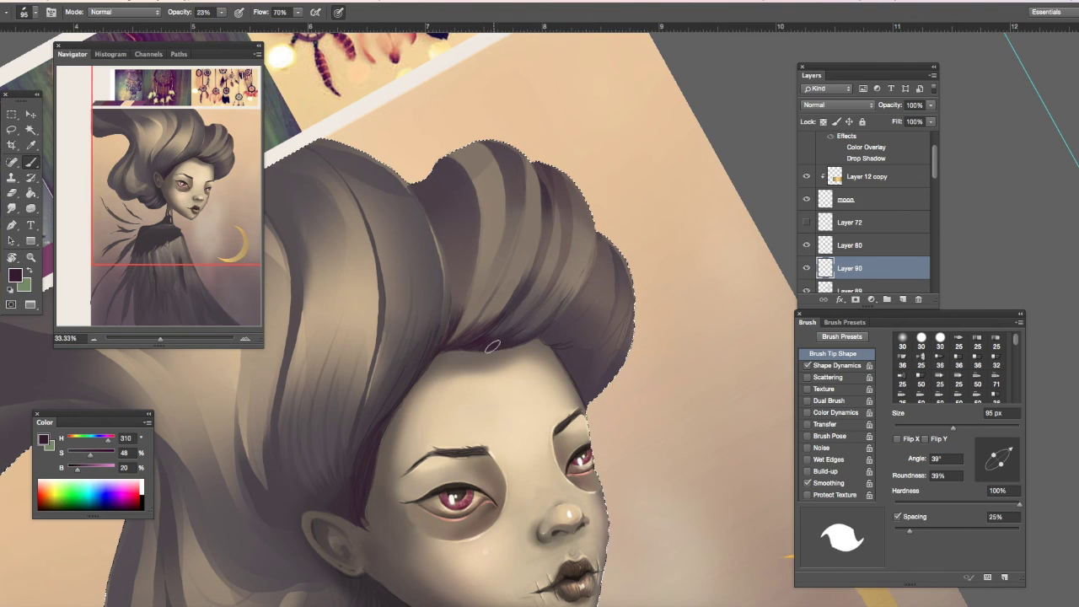
left_click_drag(555, 288, 575, 187)
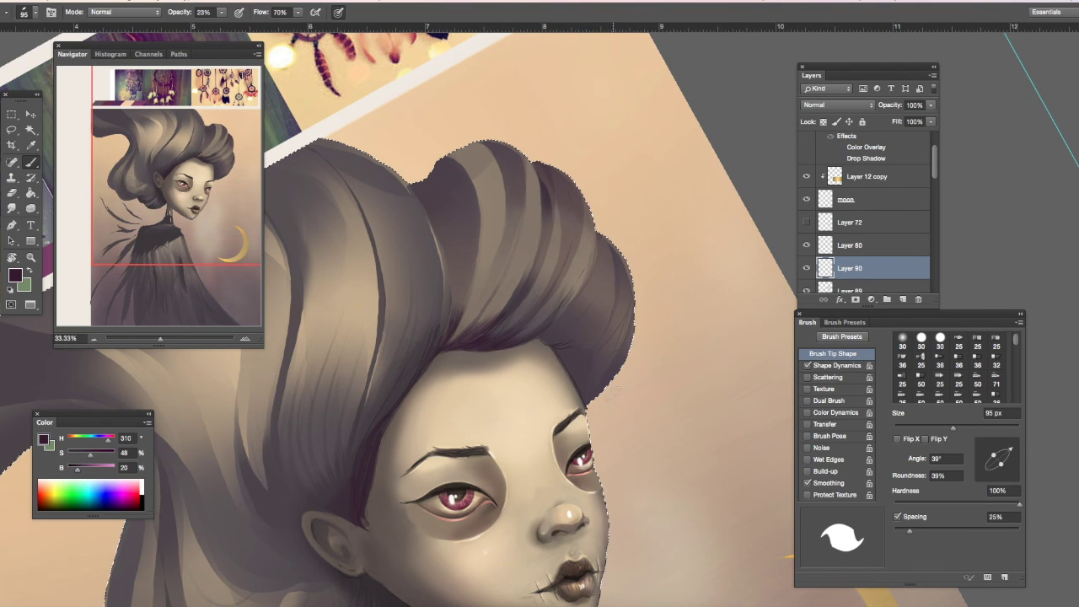
mouse_move(452, 337)
left_mouse_down()
mouse_move(509, 242)
mouse_move(512, 169)
left_mouse_up()
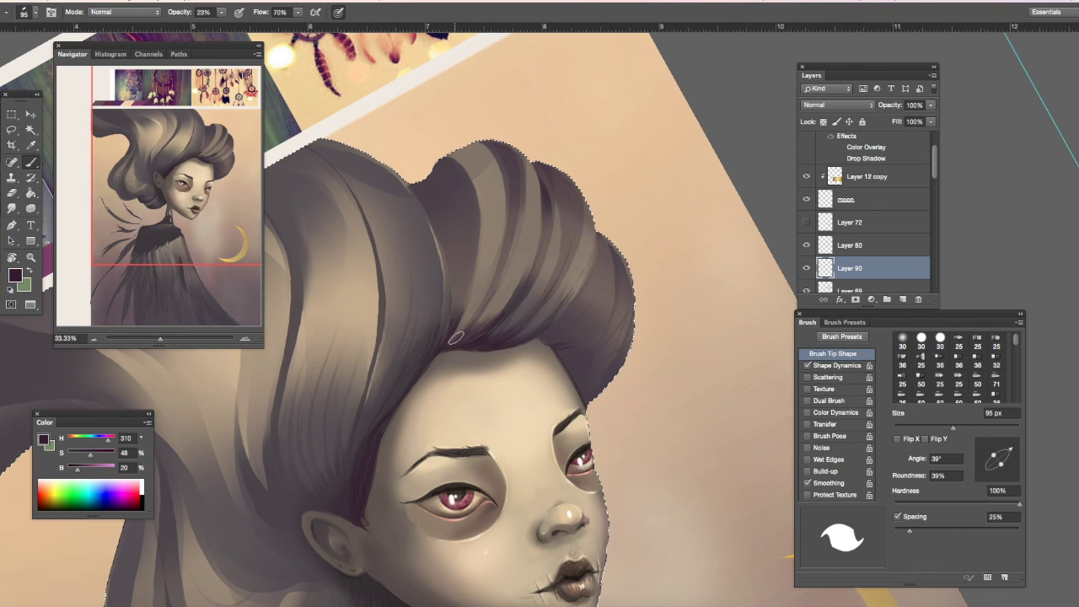
mouse_move(476, 291)
left_mouse_down()
mouse_move(485, 223)
mouse_move(475, 160)
left_mouse_up()
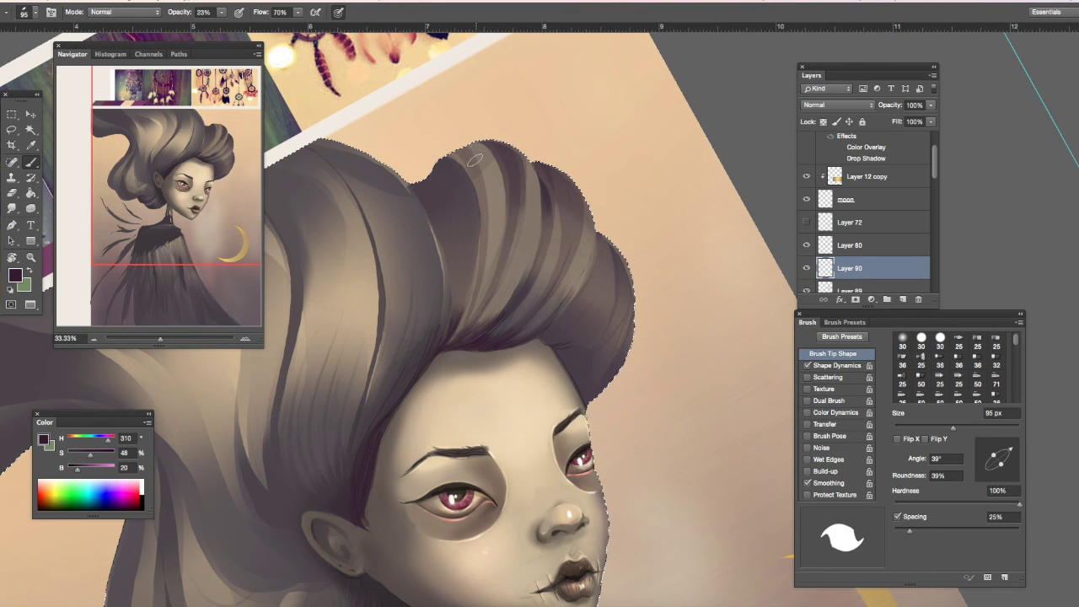
key("super+z")
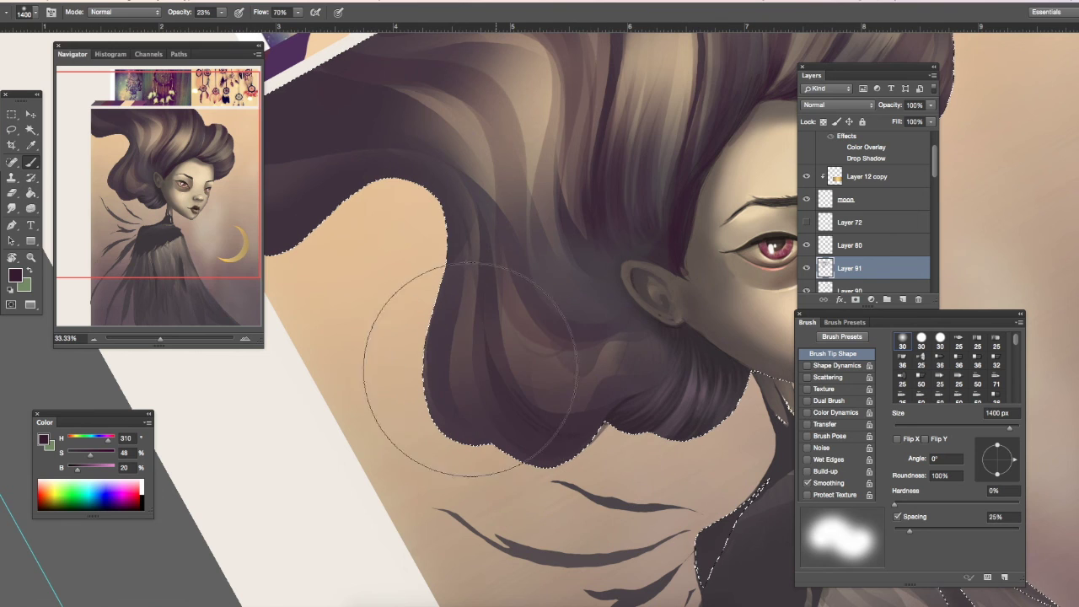
- Darken the flowing back hair with a soft 1400 px plum brush on Layer 91 and compare the layer hidden and shown
left_click_drag(543, 290, 556, 398)
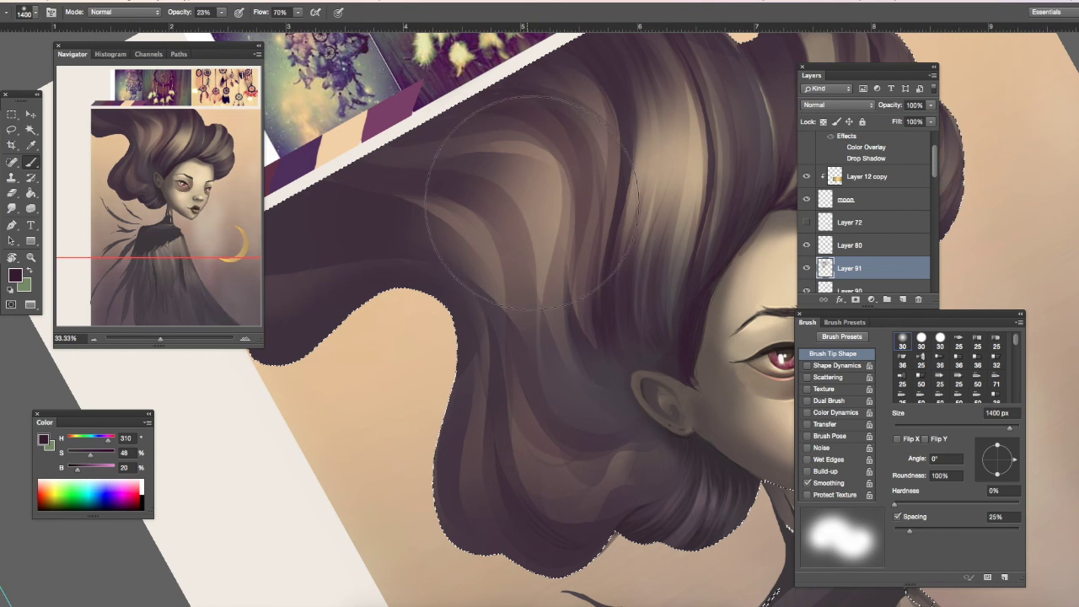
left_click(543, 206)
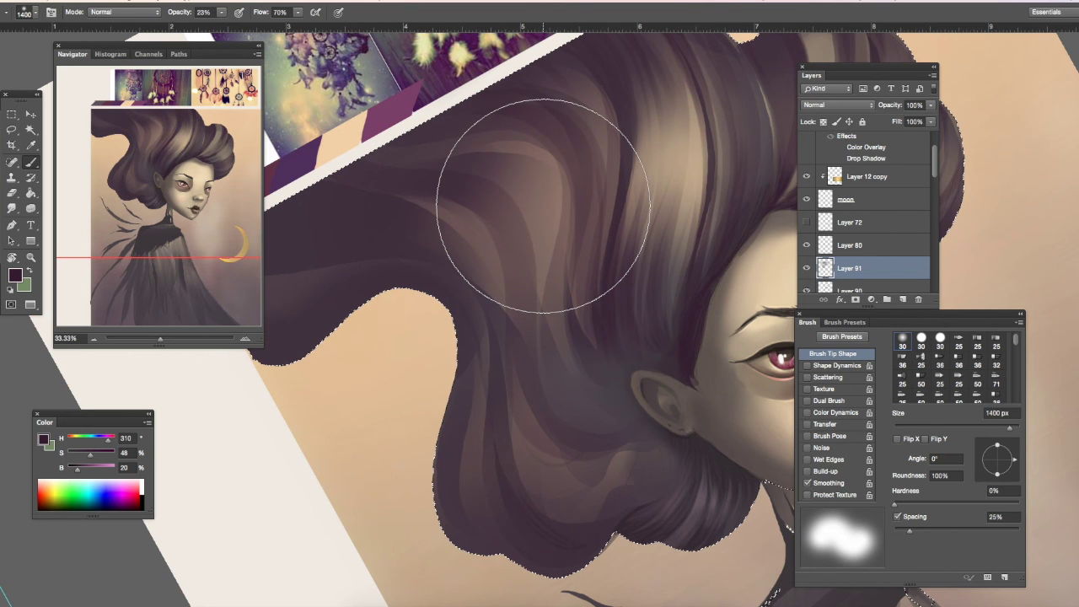
left_click_drag(649, 253, 517, 309)
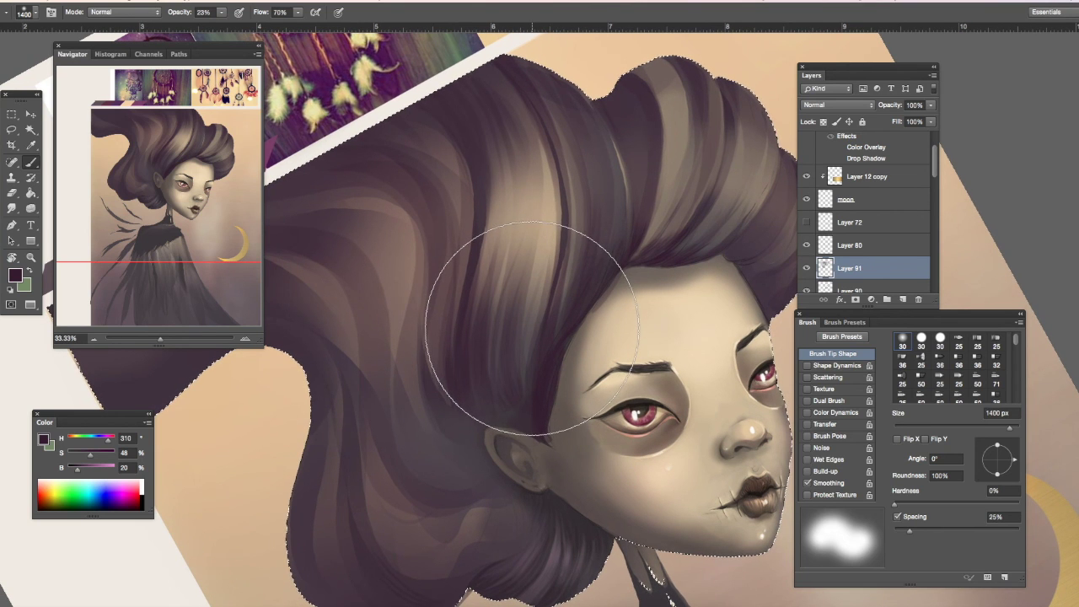
left_click(806, 270)
left_click(806, 270)
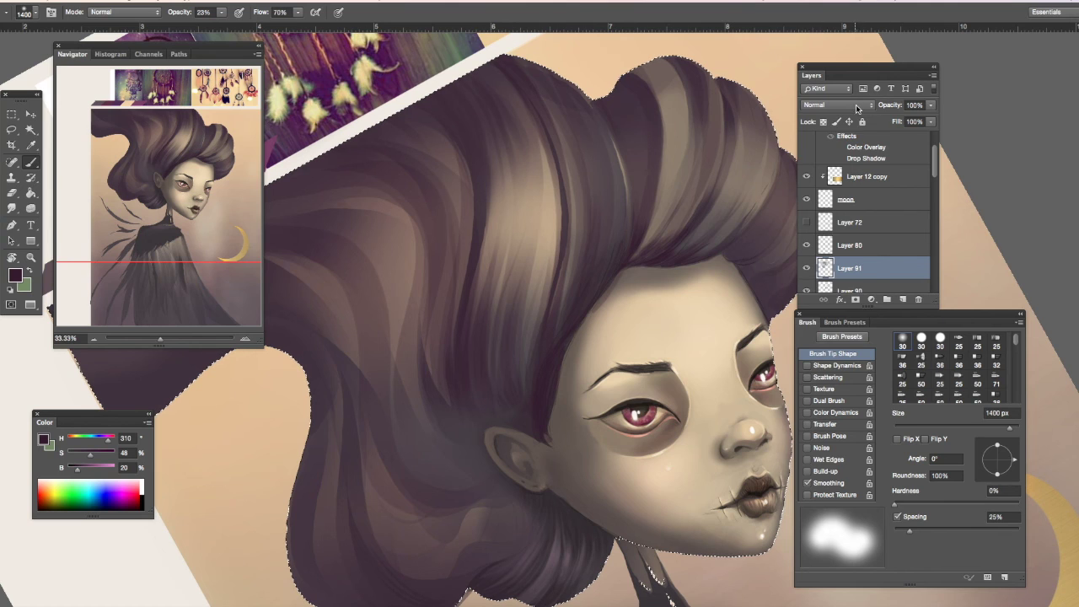
- Try the Overlay blend mode on Layer 91 and restore it to Normal
left_click(857, 108)
left_click(835, 238)
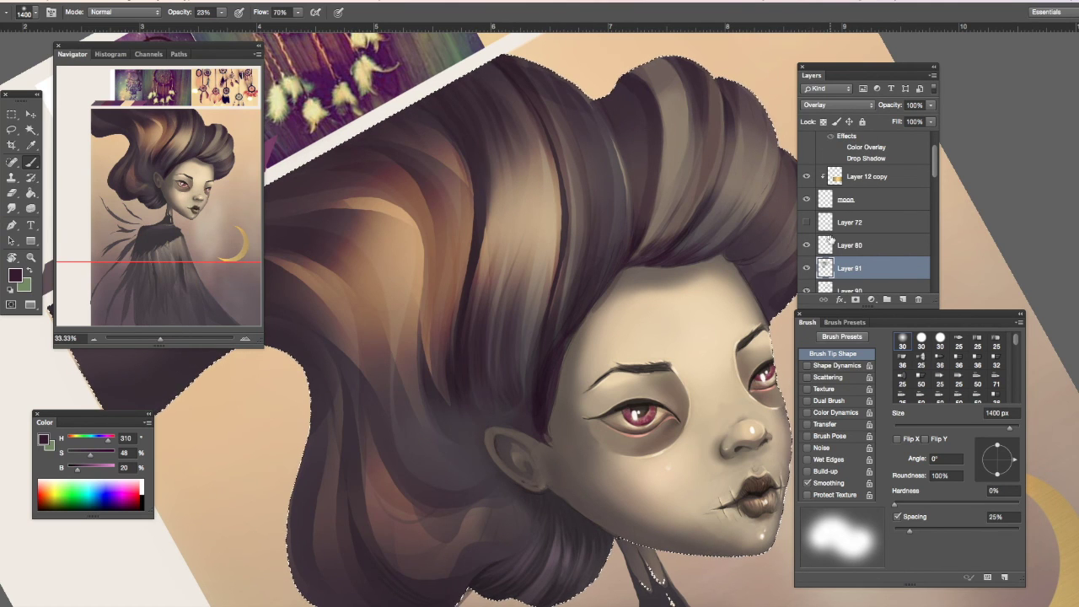
left_click(857, 106)
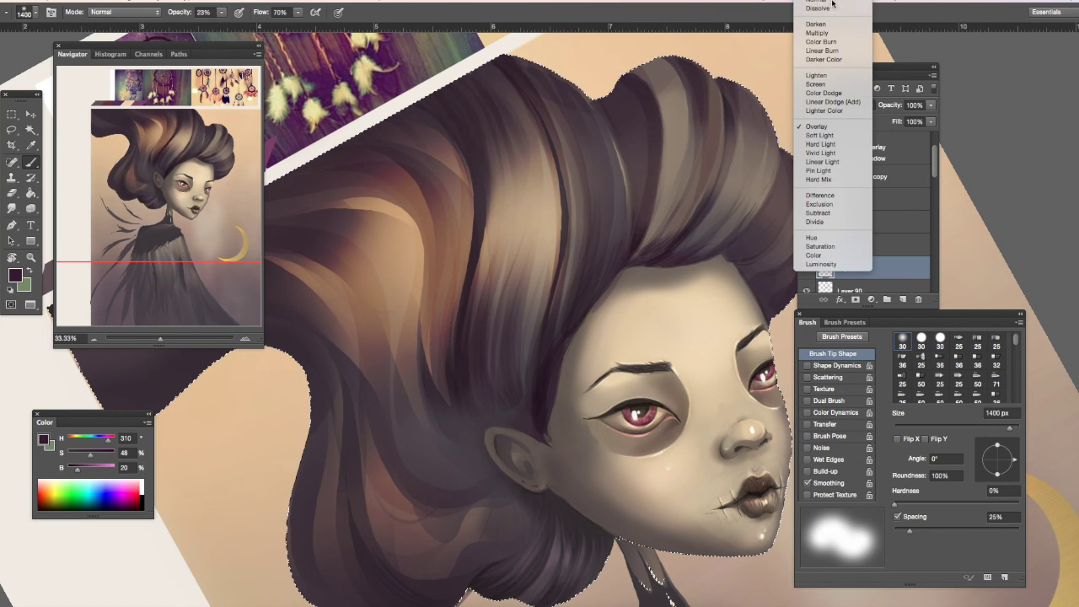
left_click(832, 2)
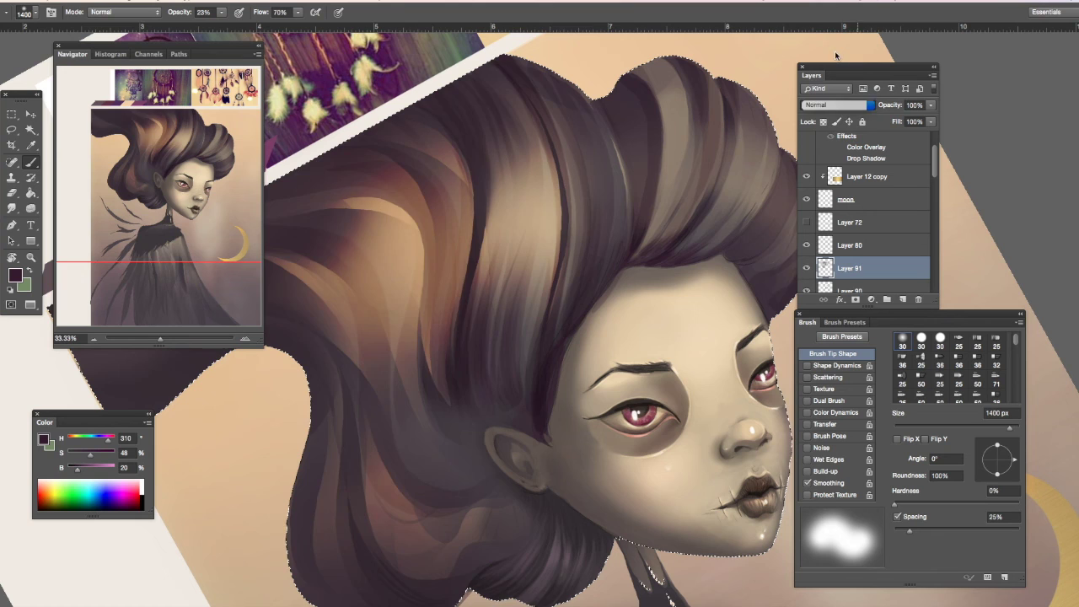
- Duplicate Layer 91 and set the copy's blend mode to Overlay
key("ctrl+j")
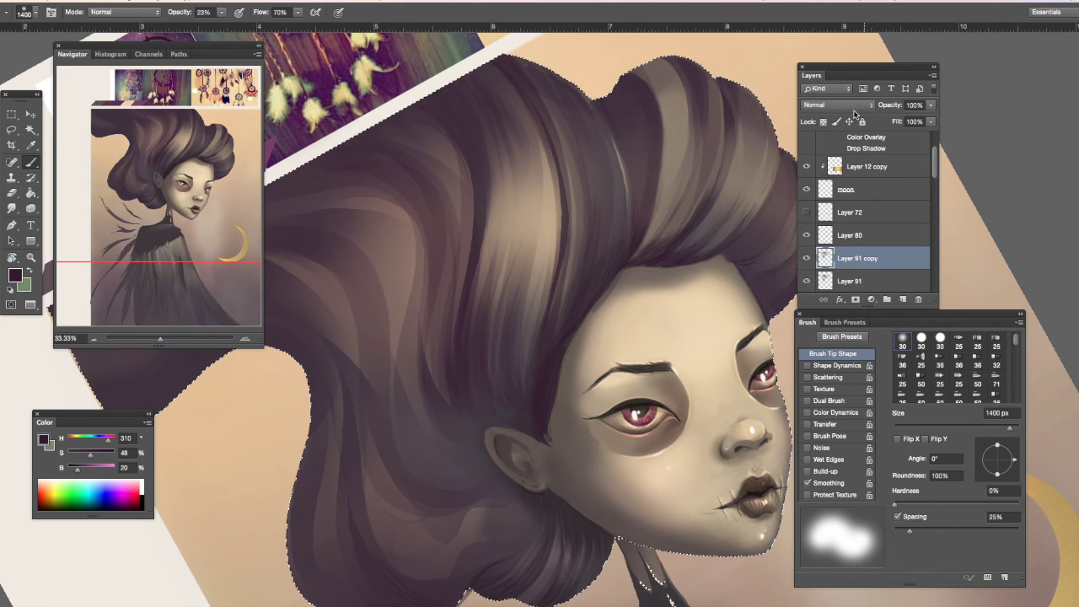
left_click(837, 105)
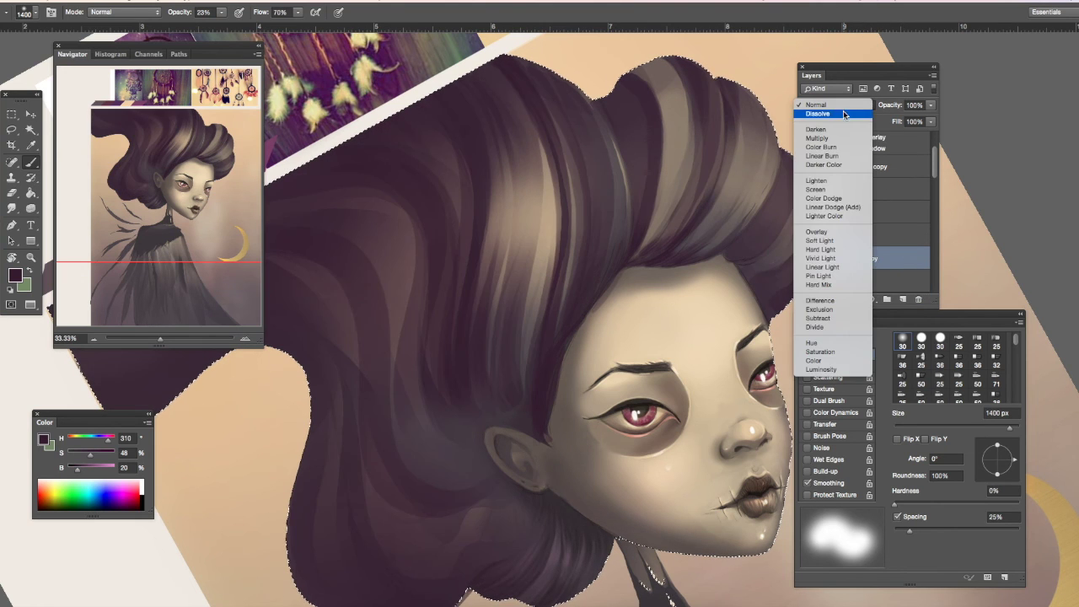
left_click(839, 232)
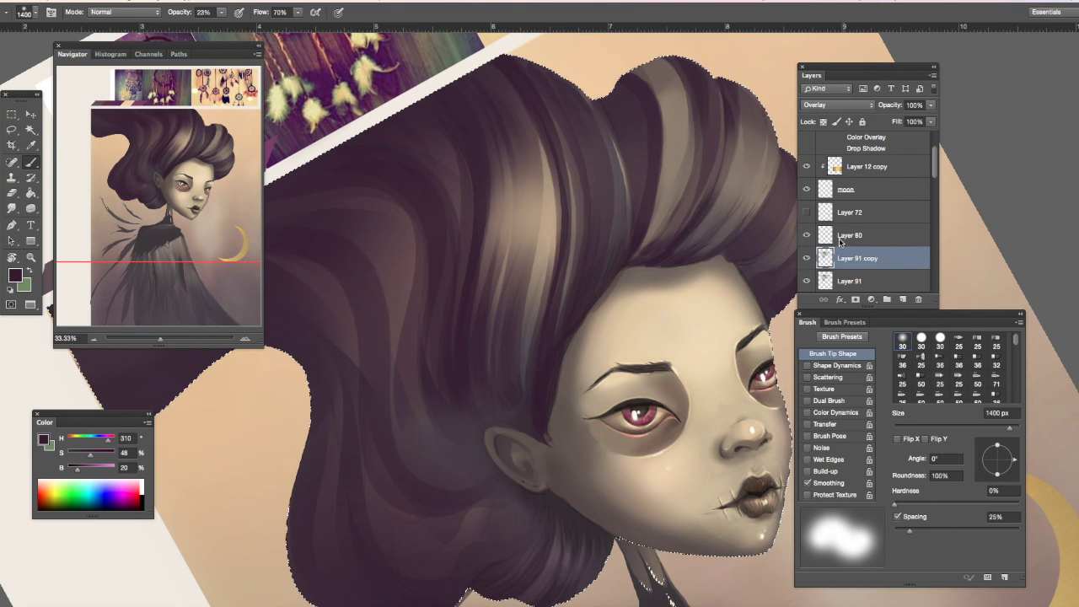
- Try the Soft Light blend mode on the duplicated hair layer and return it to Overlay
left_click(843, 106)
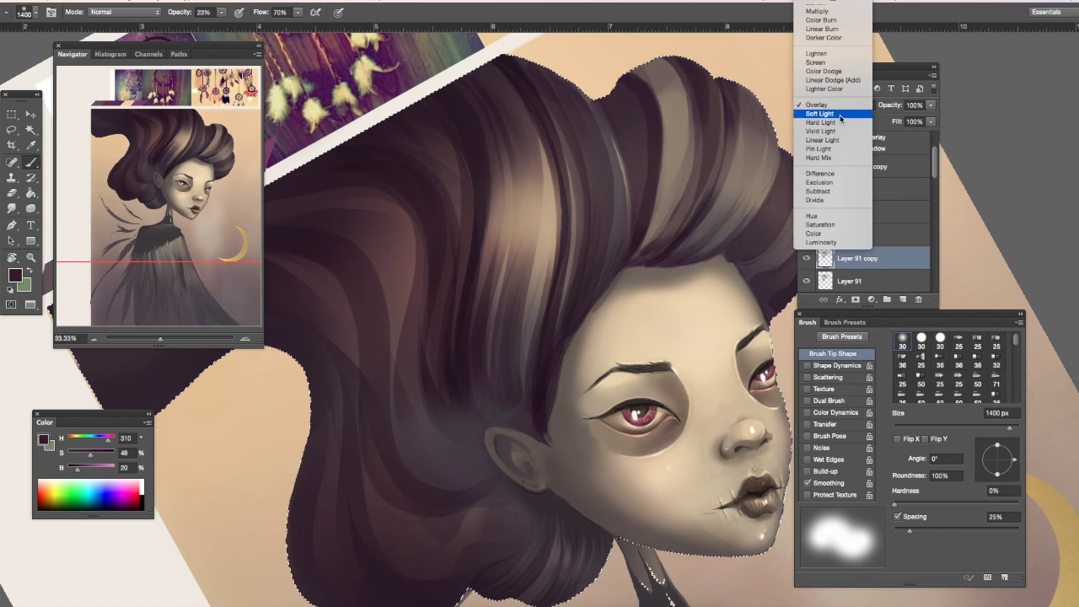
left_click(840, 113)
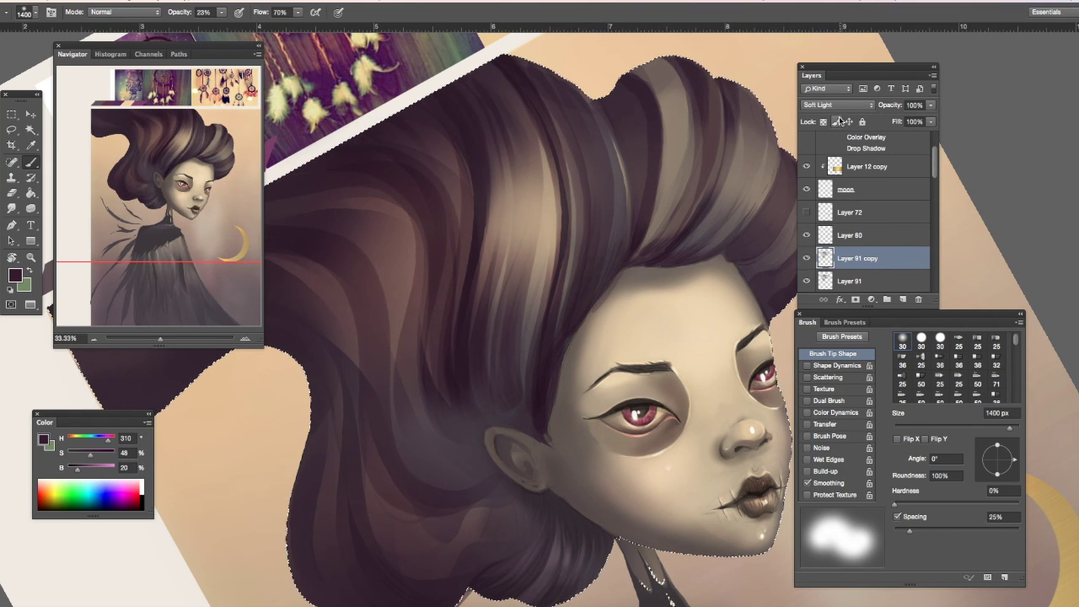
left_click(845, 107)
left_click(816, 96)
- Try raising the duplicated hair layer's saturation to +83 with Hue/Saturation
key("super+u")
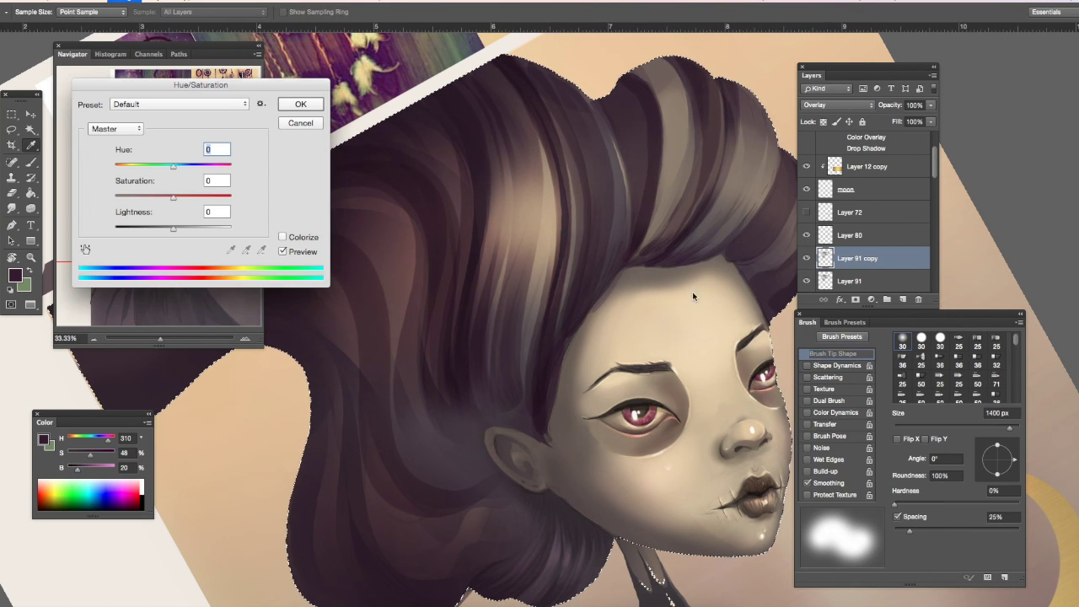
left_click_drag(264, 87, 451, 344)
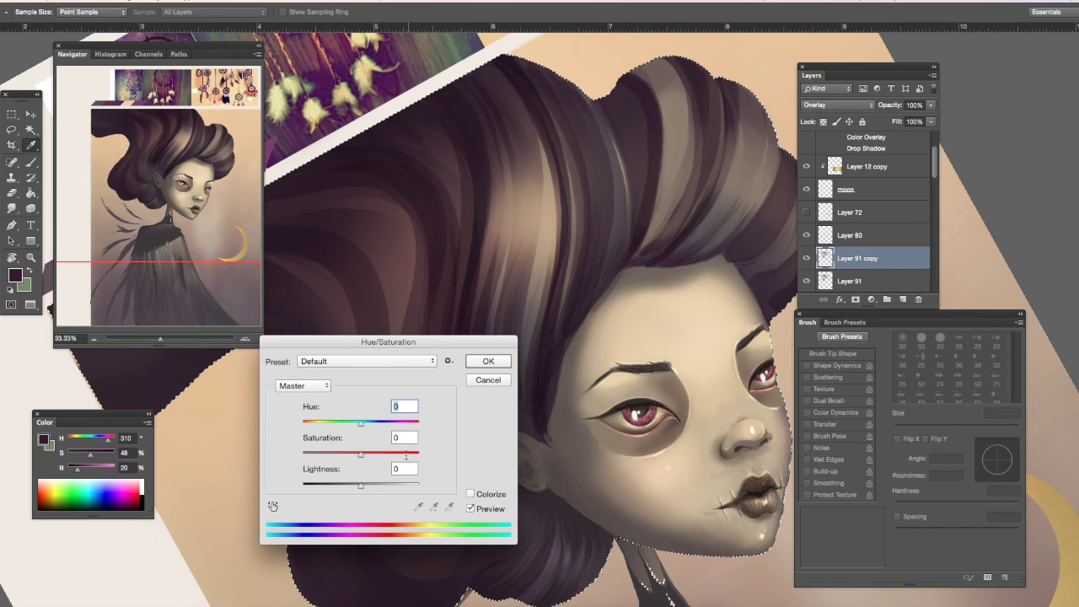
left_click(387, 456)
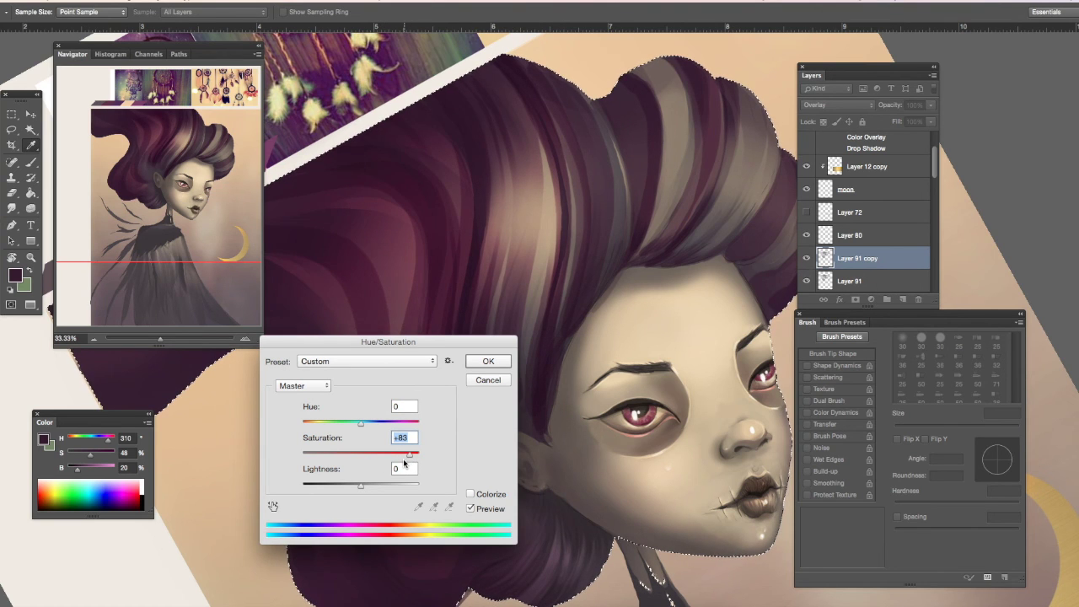
key("Escape")
- Set Layer 91 copy to Overlay and adjust its Hue/Saturation to hue -40 and saturation +32
left_click(837, 104)
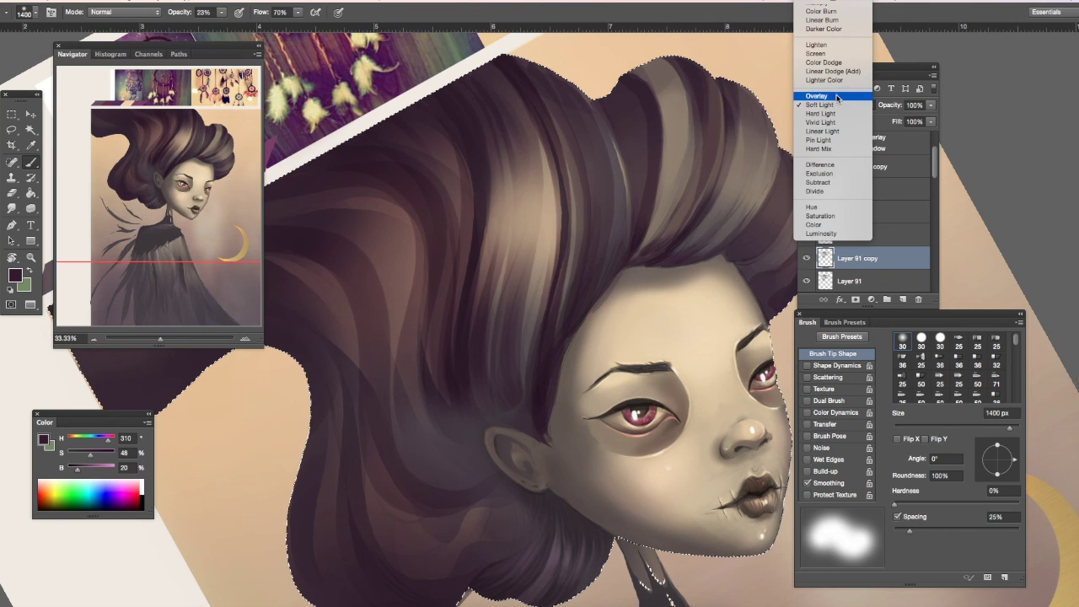
left_click(836, 96)
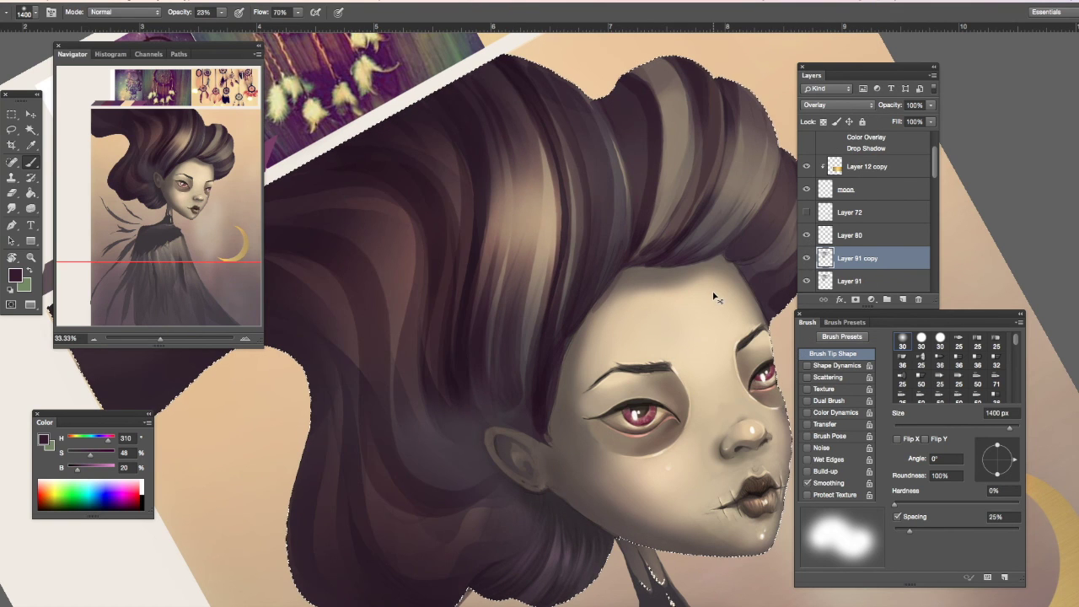
key("ctrl+u")
left_click_drag(263, 82, 452, 345)
left_click(388, 455)
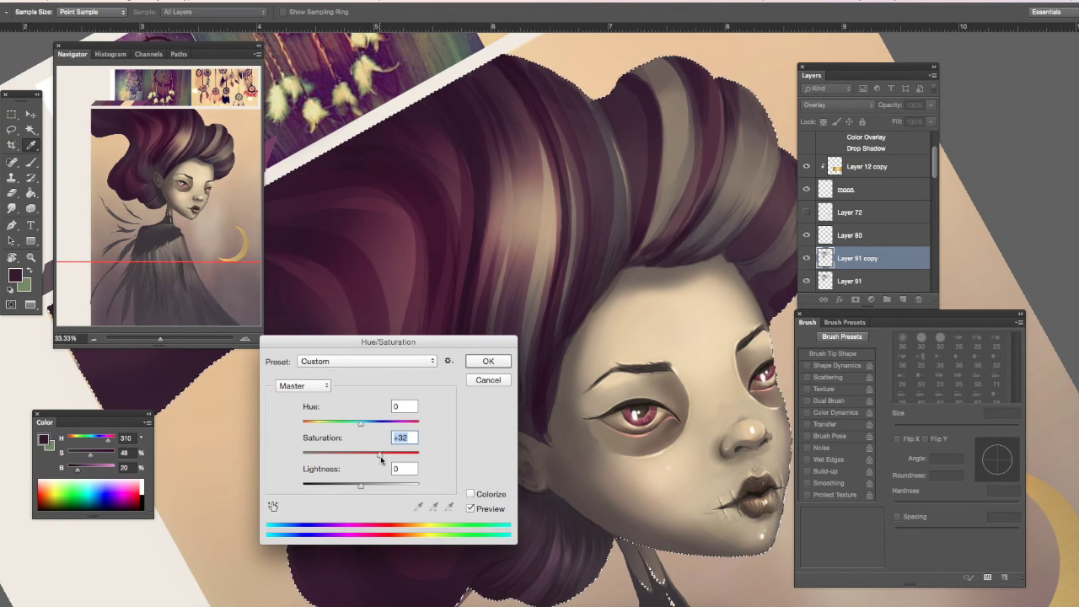
left_click(374, 424)
left_click_drag(349, 425, 337, 424)
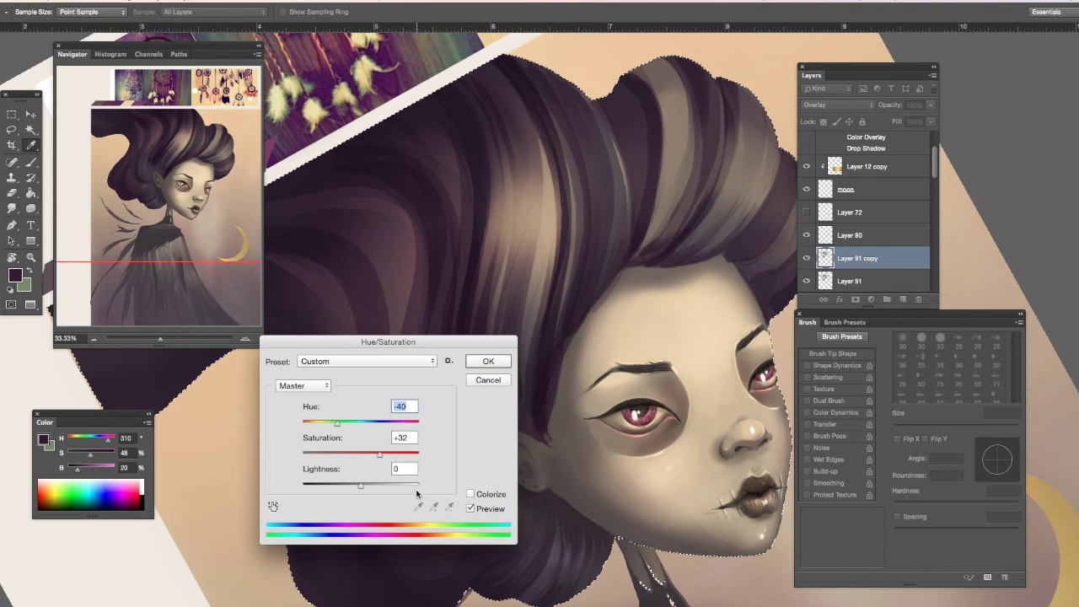
key("Return")
- Lower the opacity of Layer 91 copy to 71%
key("b")
left_click(932, 104)
left_click_drag(877, 120, 903, 121)
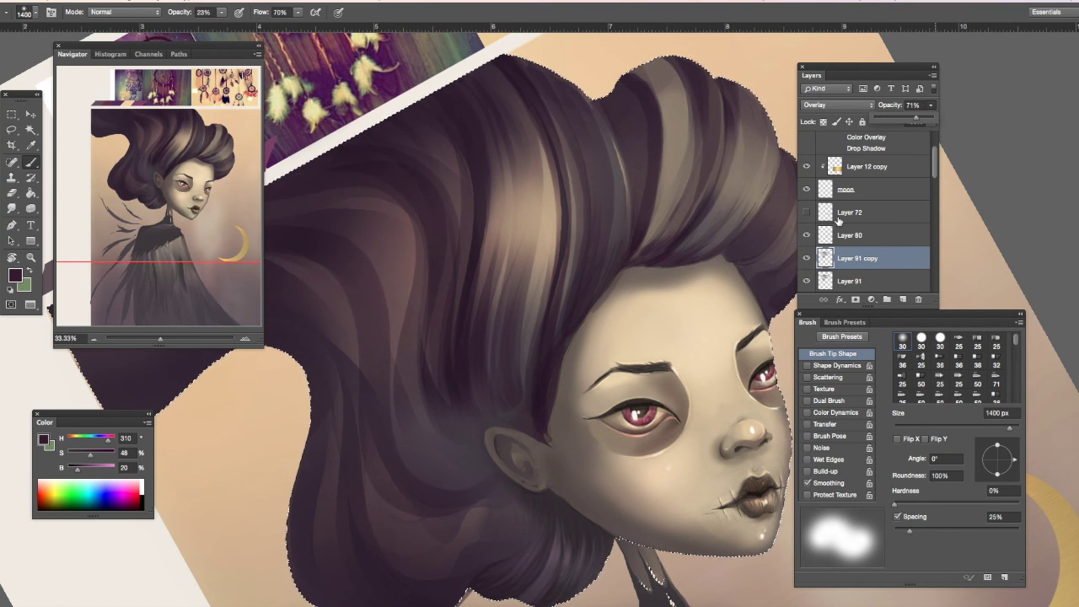
- Add a new layer above Layer 91 copy and sample the forehead's cream tone as the paint colour, with saturation 23%
left_click_drag(614, 310, 510, 402)
left_click(902, 299)
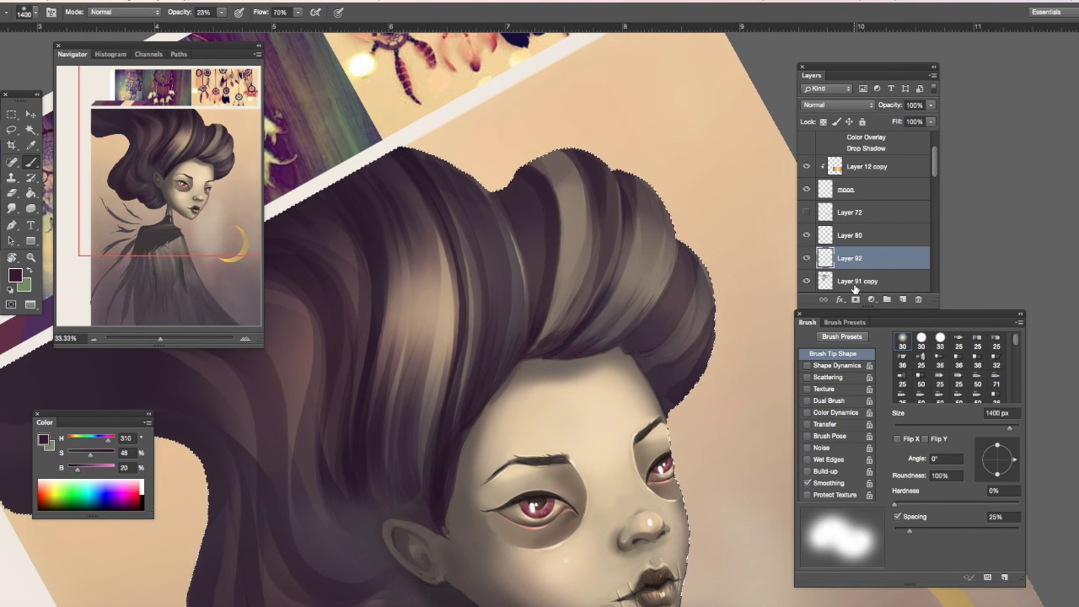
key("i")
left_click(600, 418)
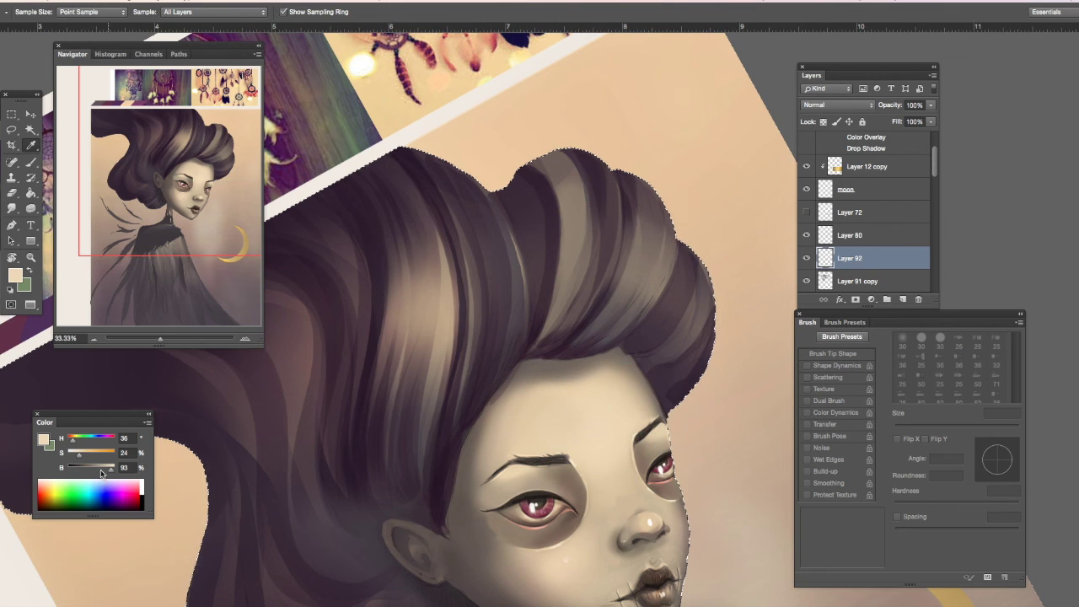
left_click(77, 455)
key("b")
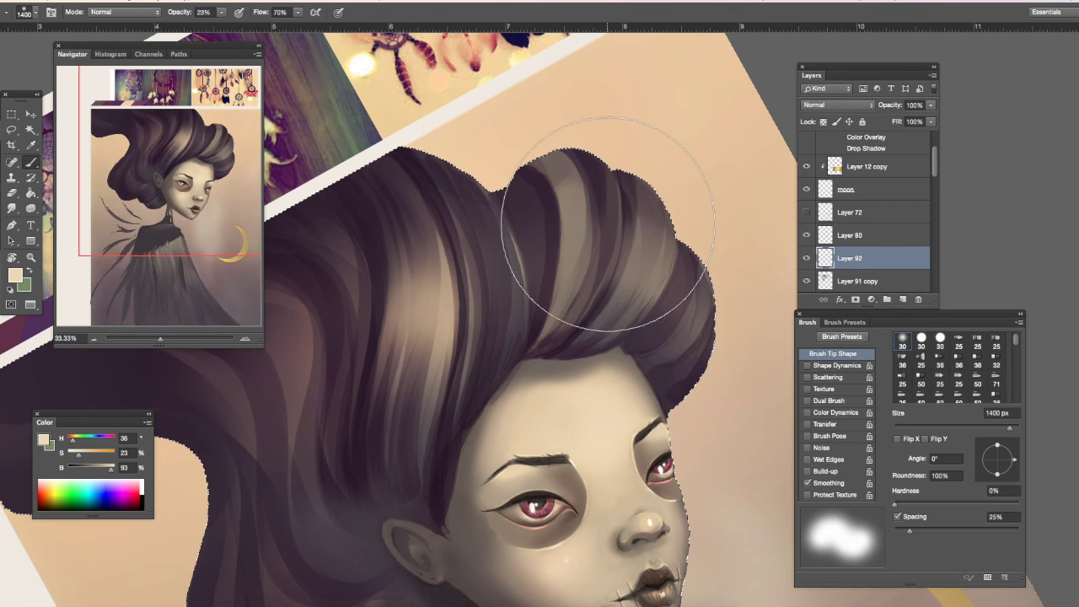
- Set the soft brush to 111 px and brush cream over the light strand at the front of the hair
right_click(611, 223)
left_click(689, 249)
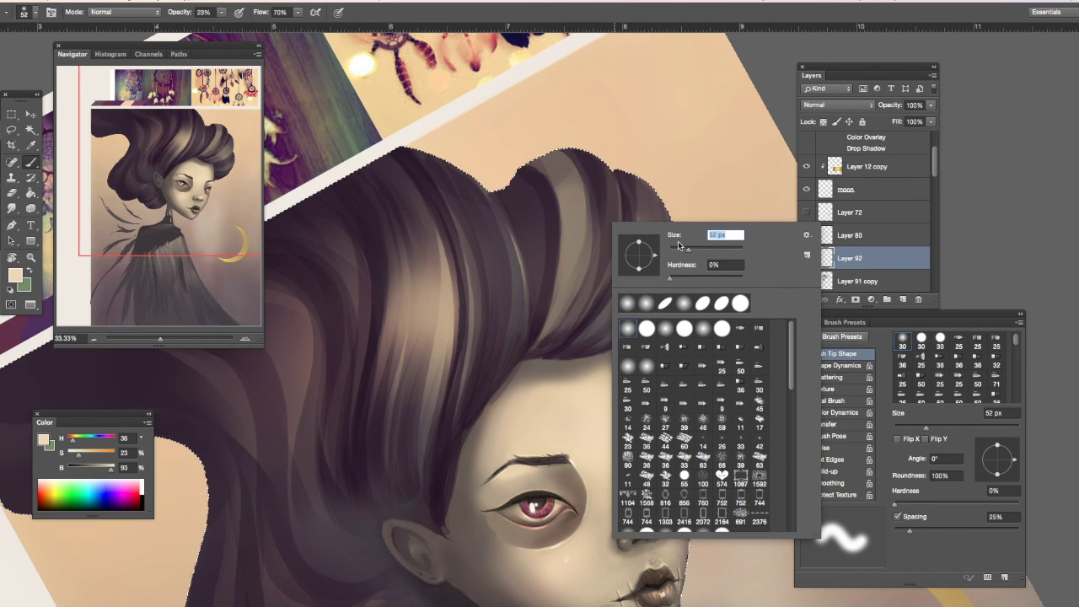
left_click_drag(688, 249, 708, 249)
left_click(577, 220)
left_click_drag(577, 221, 571, 200)
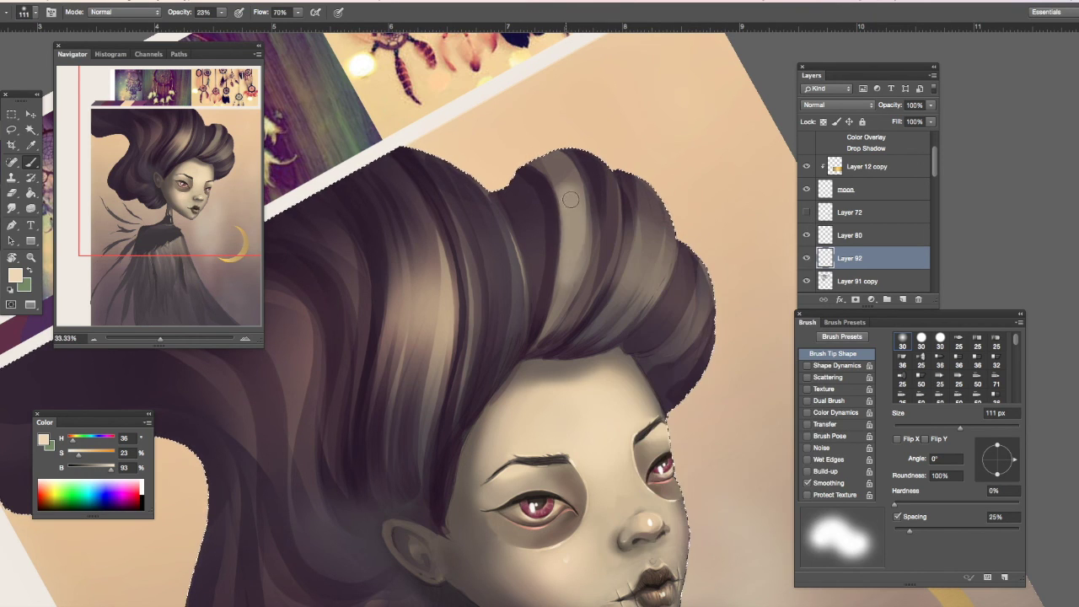
- Raise the paint colour's saturation to 43% and glaze the light front strand with the warmer tone
left_click_drag(78, 454, 87, 454)
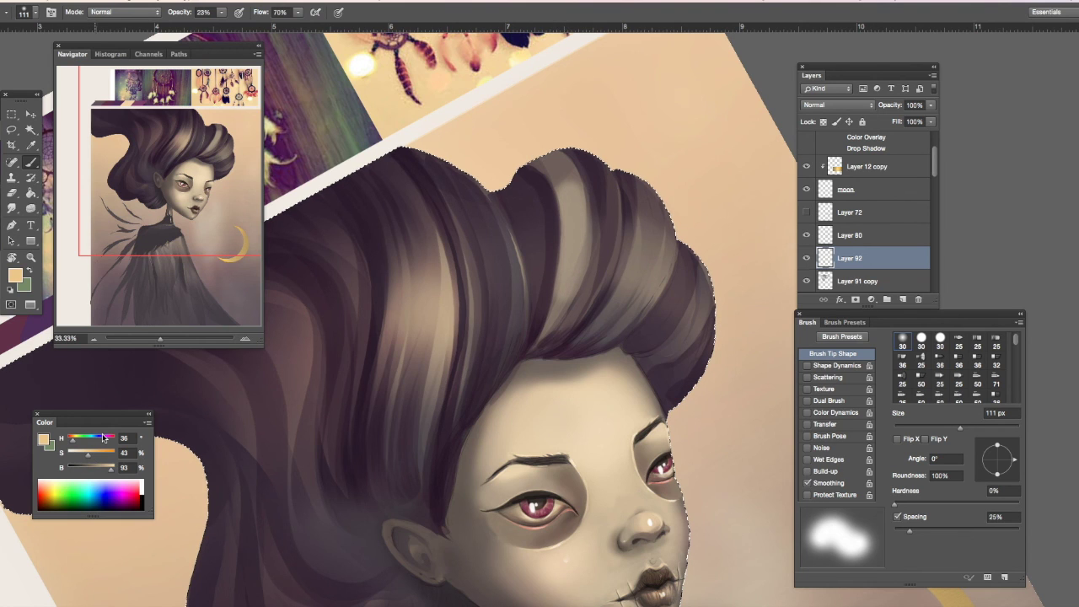
left_click_drag(578, 234, 567, 198)
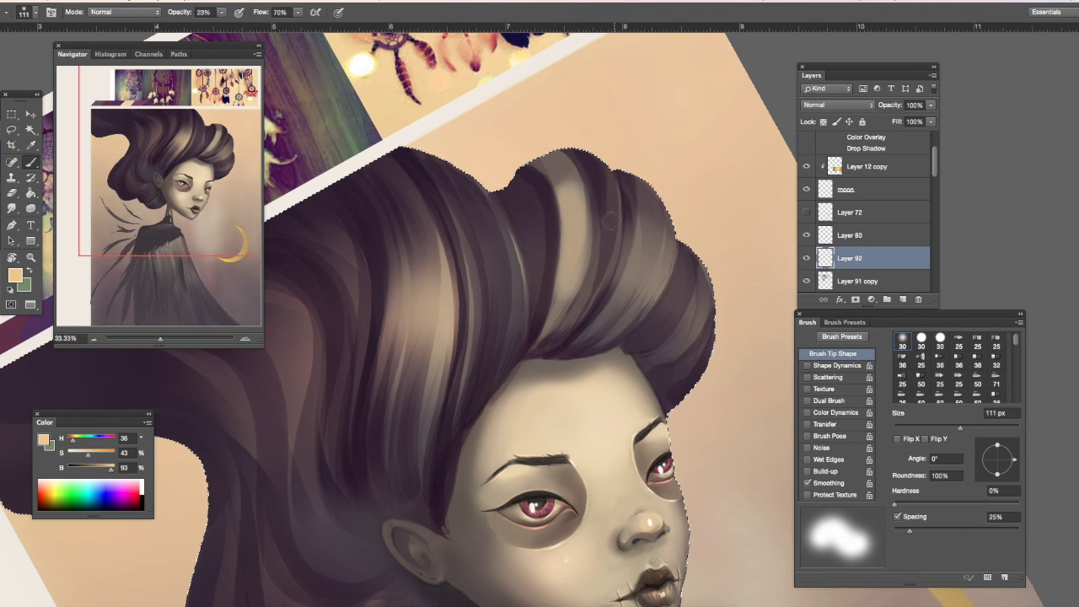
key("e")
key("b")
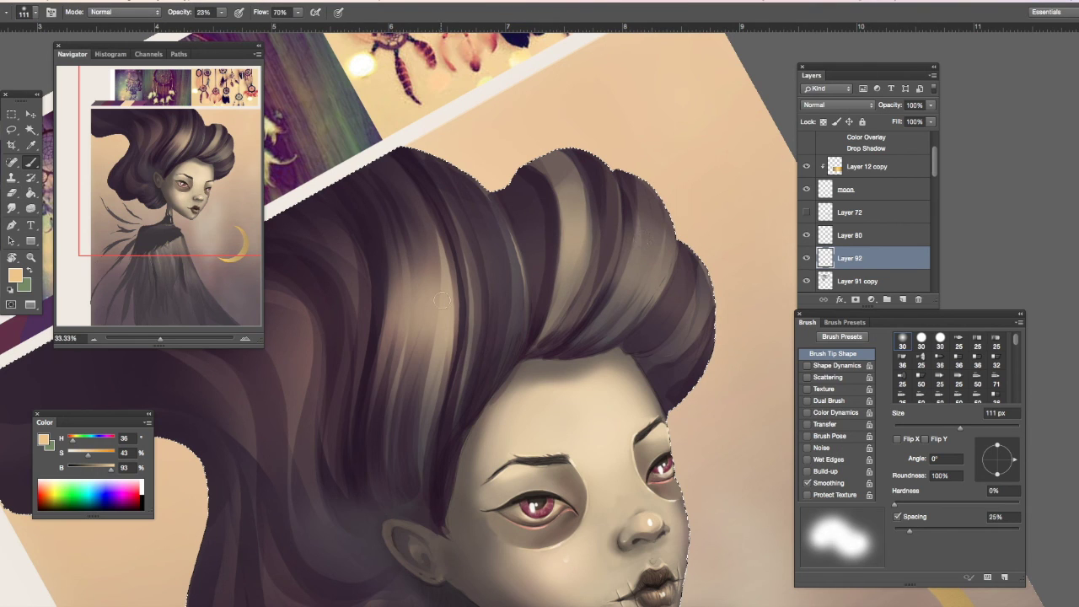
- Paint a warm highlight on the broad light strand above the ear and soften its ends with a 492 px eraser
mouse_move(444, 336)
left_mouse_down()
mouse_move(445, 291)
mouse_move(398, 283)
left_mouse_up()
key("e")
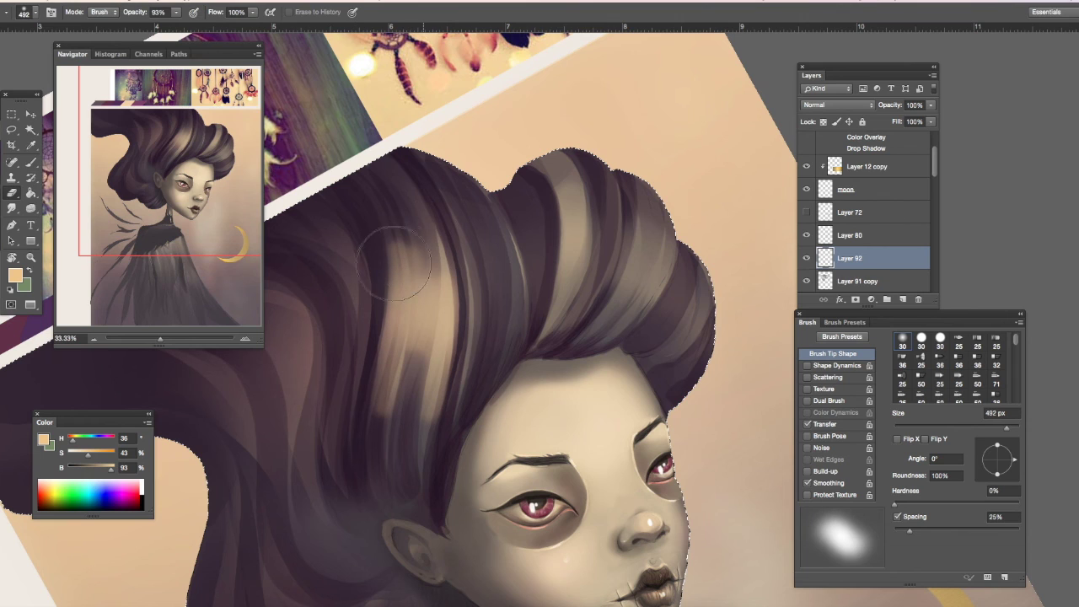
left_click_drag(409, 412, 351, 445)
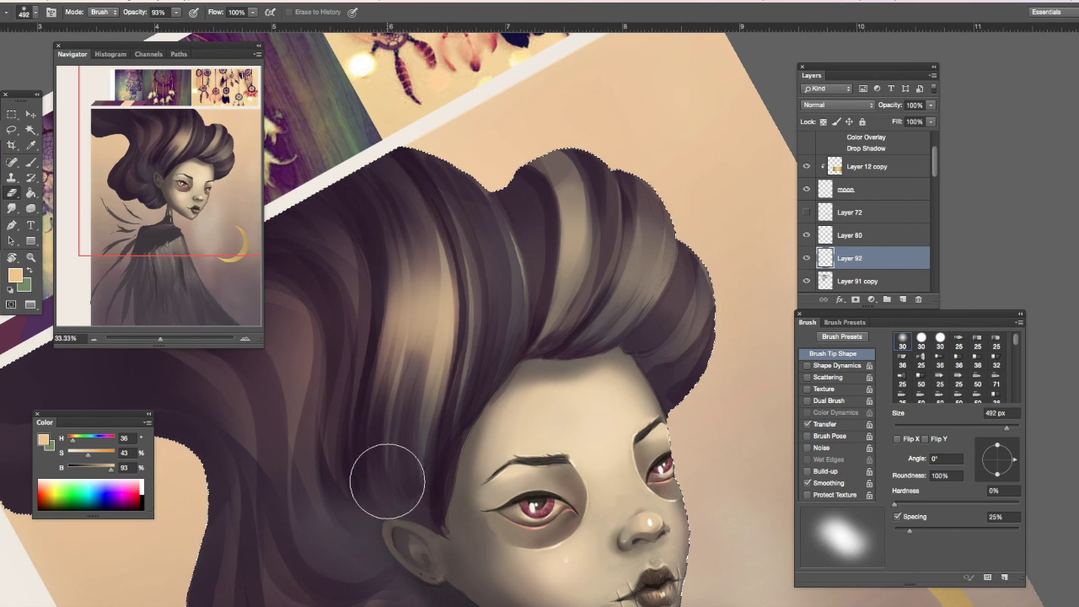
- Add warm highlights to the curls at the front edge of the hair and blend them with the soft eraser
key("b")
mouse_move(645, 275)
left_mouse_down()
mouse_move(647, 233)
mouse_move(616, 304)
mouse_move(663, 267)
left_mouse_up()
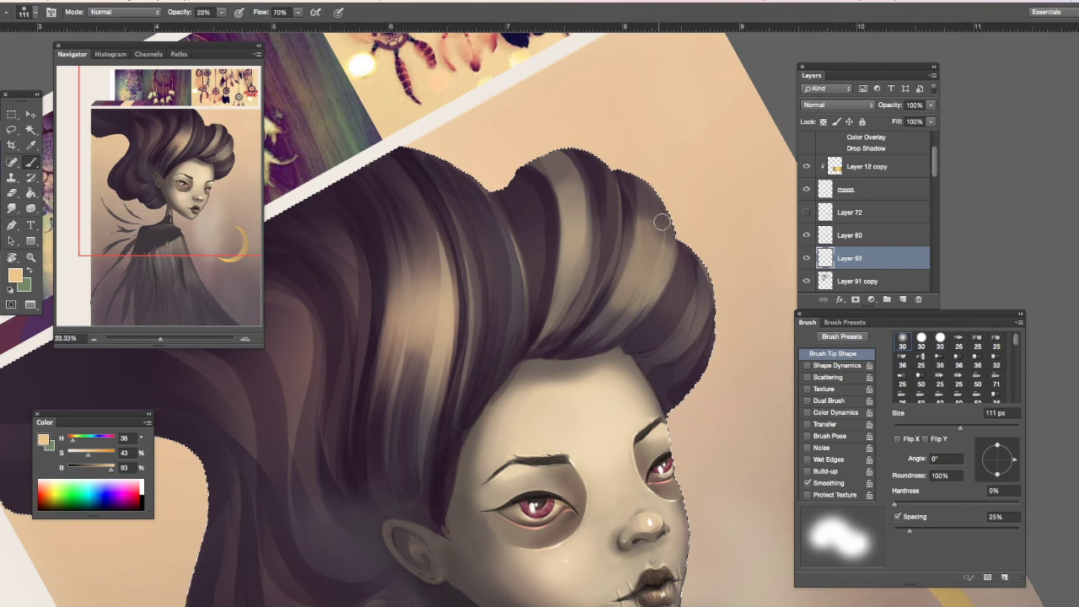
key("e")
key("b")
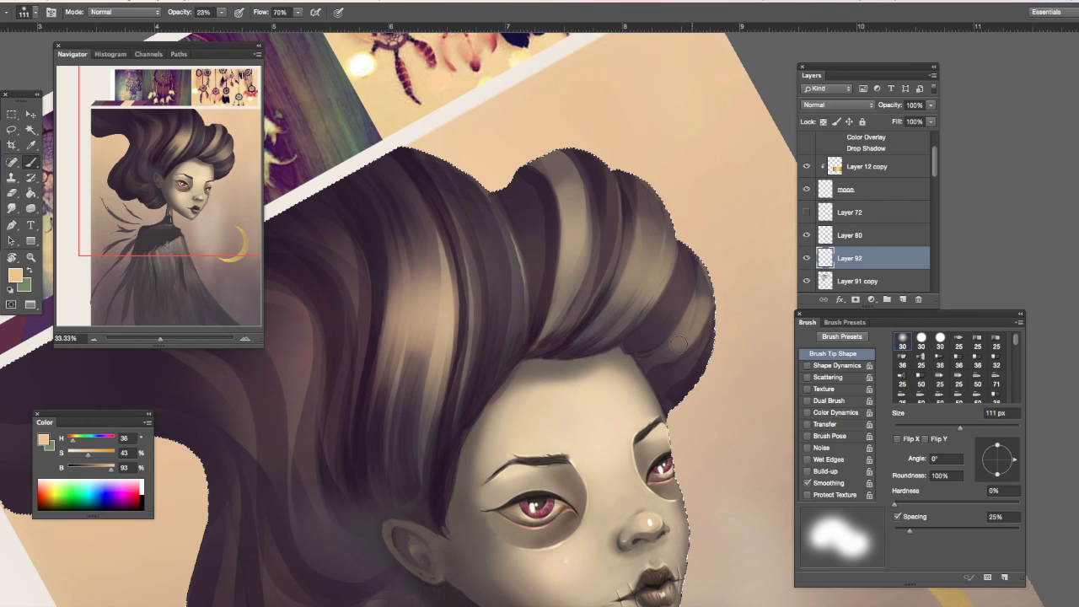
key("e")
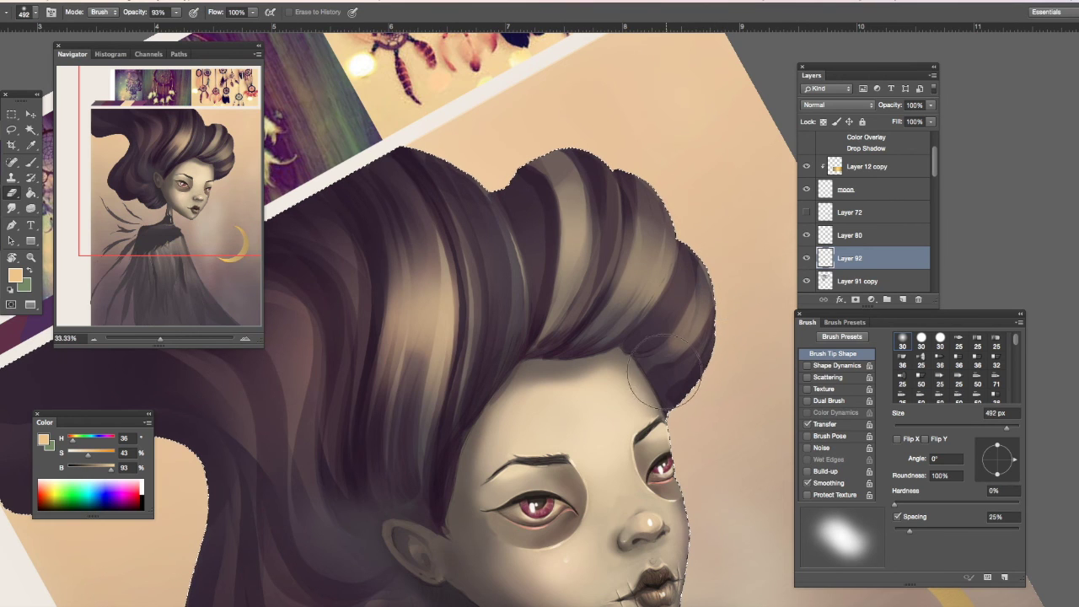
key("b")
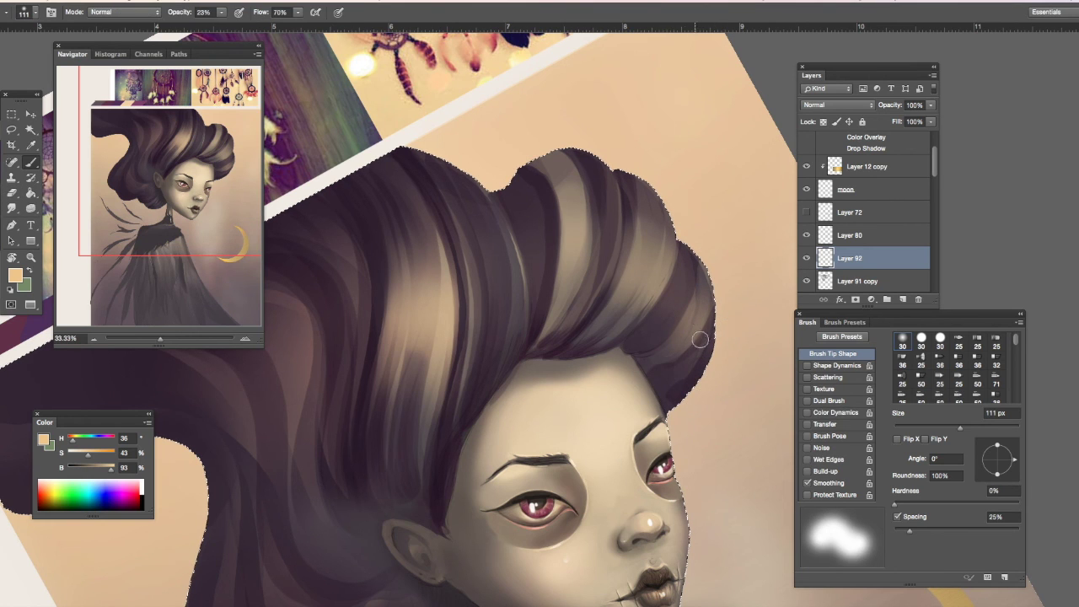
- Paint golden highlights across the front curls on a new layer and set that layer's blend mode to Overlay
left_click(902, 299)
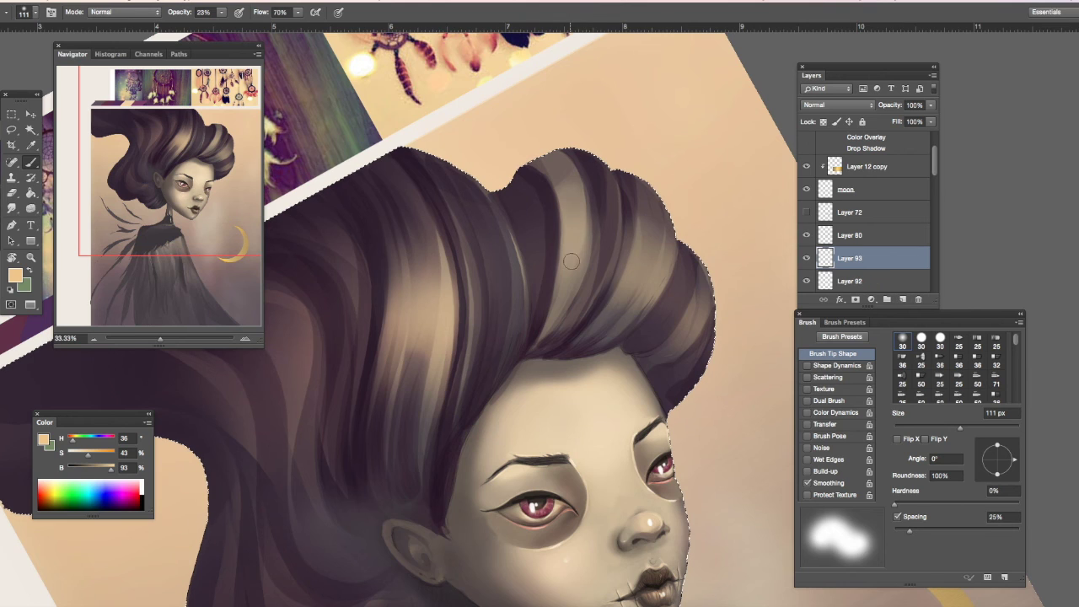
mouse_move(595, 228)
left_mouse_down()
mouse_move(614, 268)
mouse_move(641, 261)
mouse_move(658, 269)
mouse_move(666, 296)
mouse_move(685, 298)
mouse_move(701, 345)
left_mouse_up()
left_click(853, 106)
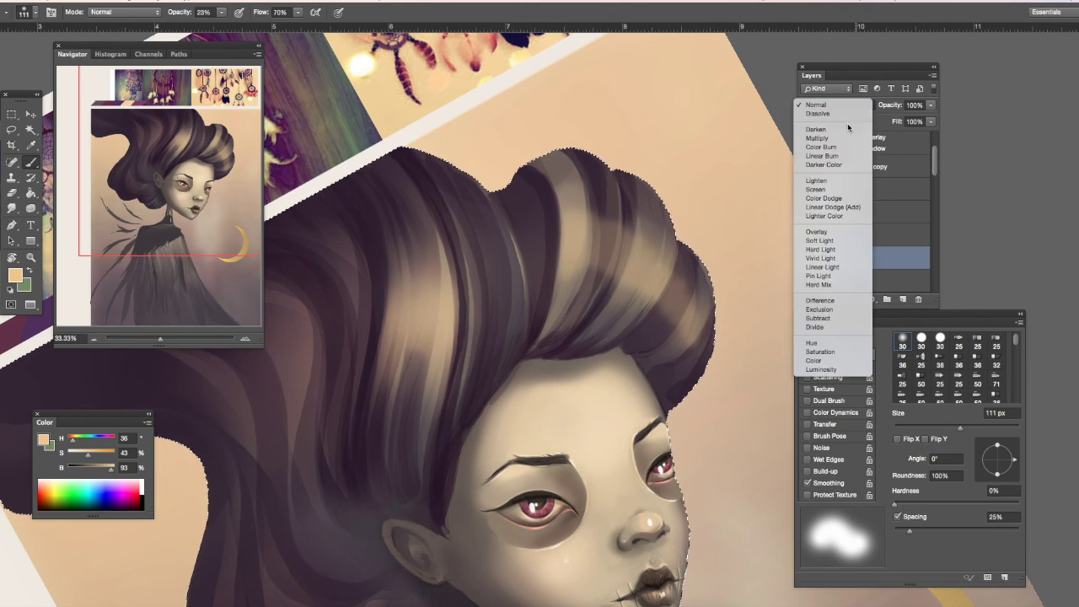
left_click(848, 233)
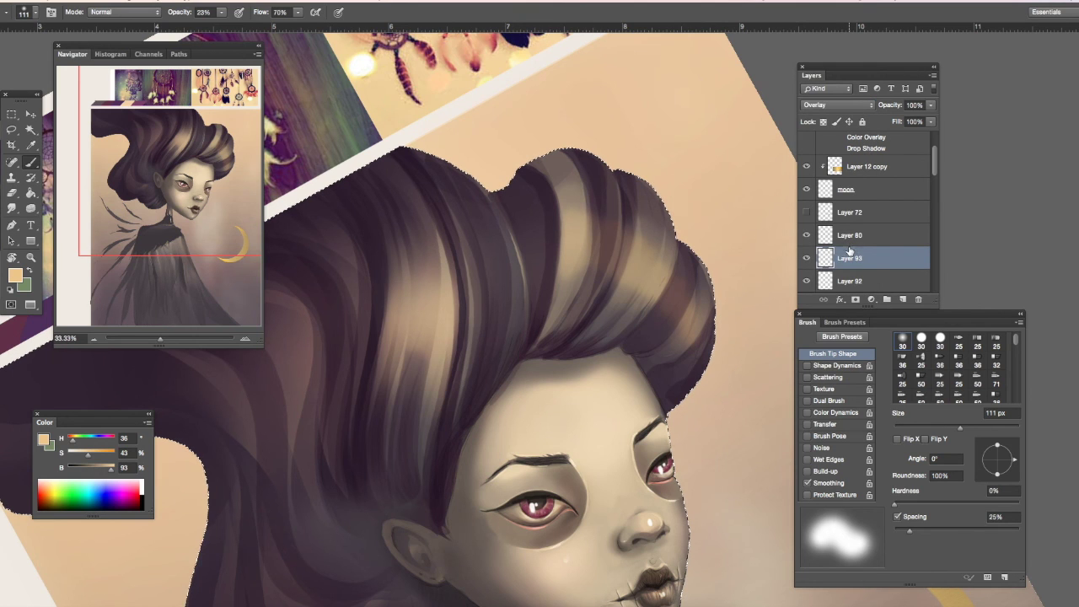
- Soften the Overlay highlights with the 492 px eraser and duplicate Layer 93
key("e")
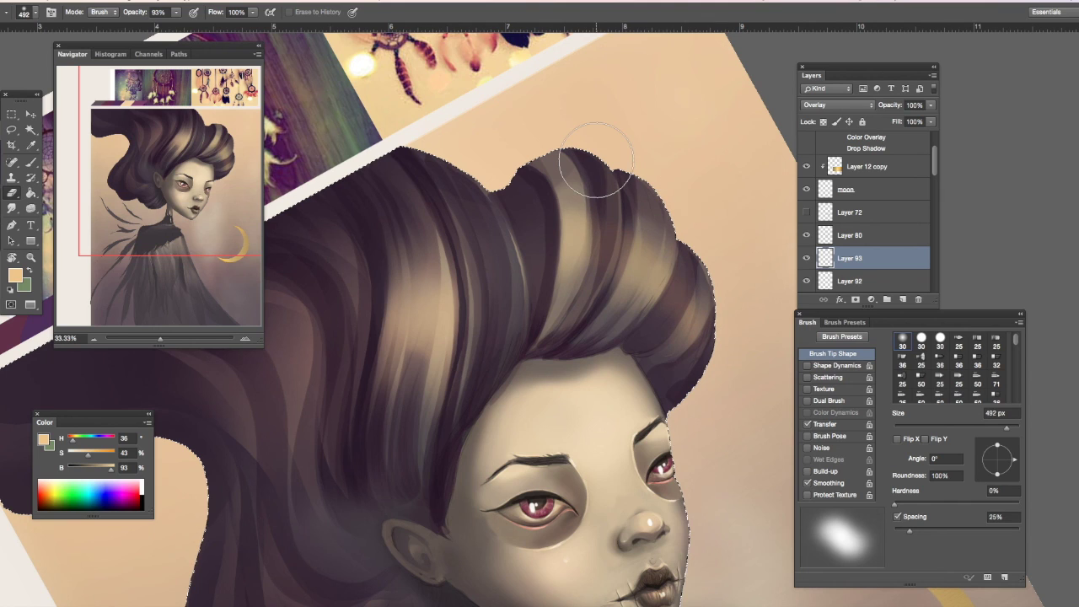
left_click_drag(883, 261, 903, 299)
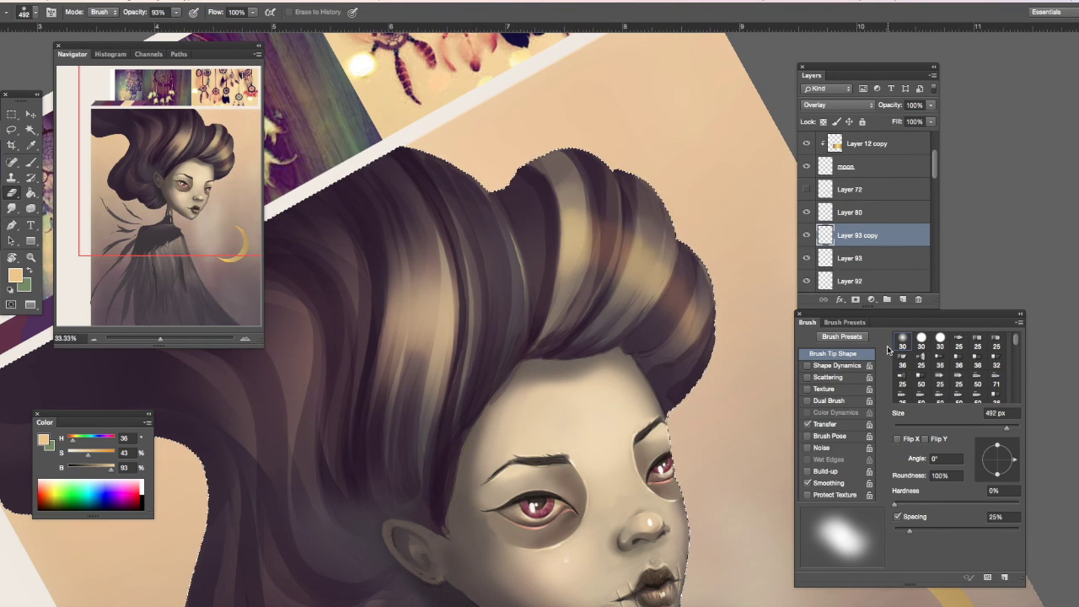
key("b")
mouse_move(565, 237)
left_mouse_down()
mouse_move(470, 275)
mouse_move(575, 232)
mouse_move(458, 272)
mouse_move(552, 227)
mouse_move(512, 236)
mouse_move(429, 323)
mouse_move(522, 260)
mouse_move(424, 329)
mouse_move(411, 263)
mouse_move(382, 381)
mouse_move(392, 286)
mouse_move(386, 391)
mouse_move(386, 307)
mouse_move(357, 286)
mouse_move(320, 342)
mouse_move(306, 478)
mouse_move(309, 442)
mouse_move(354, 564)
mouse_move(355, 506)
mouse_move(368, 538)
mouse_move(385, 494)
mouse_move(407, 509)
left_mouse_up()
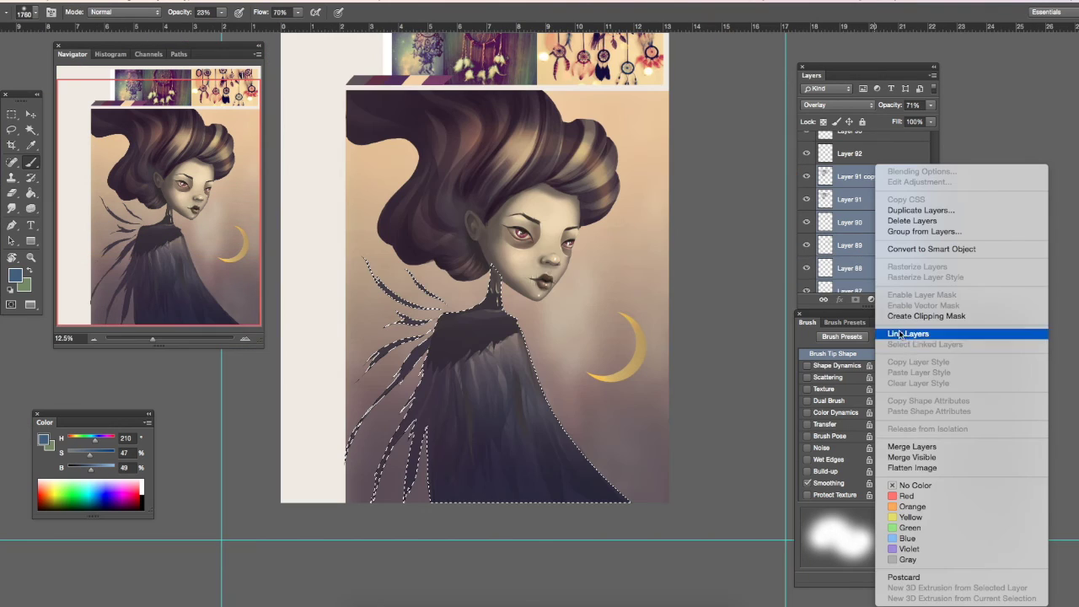
- Merge the selected hair layers from Layer 91 copy downward and compare the merged layer hidden and shown
left_click(913, 449)
key("ctrl+e")
left_click(807, 176)
left_click(807, 176)
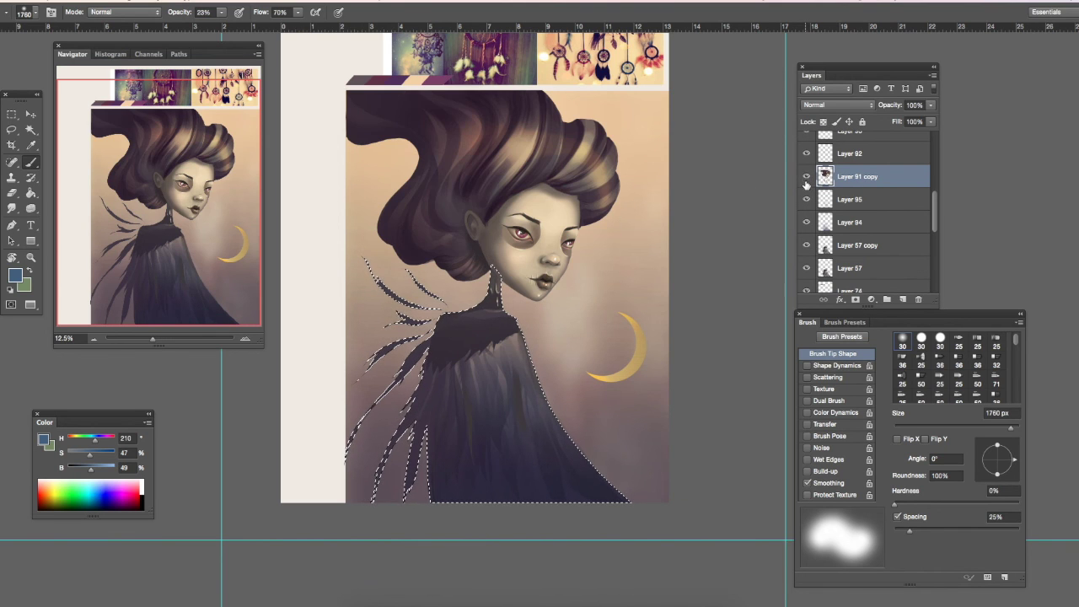
- Replace the dress selection with a freehand lasso loop over the skirt and deselect everything
left_click(11, 129)
left_click(590, 362)
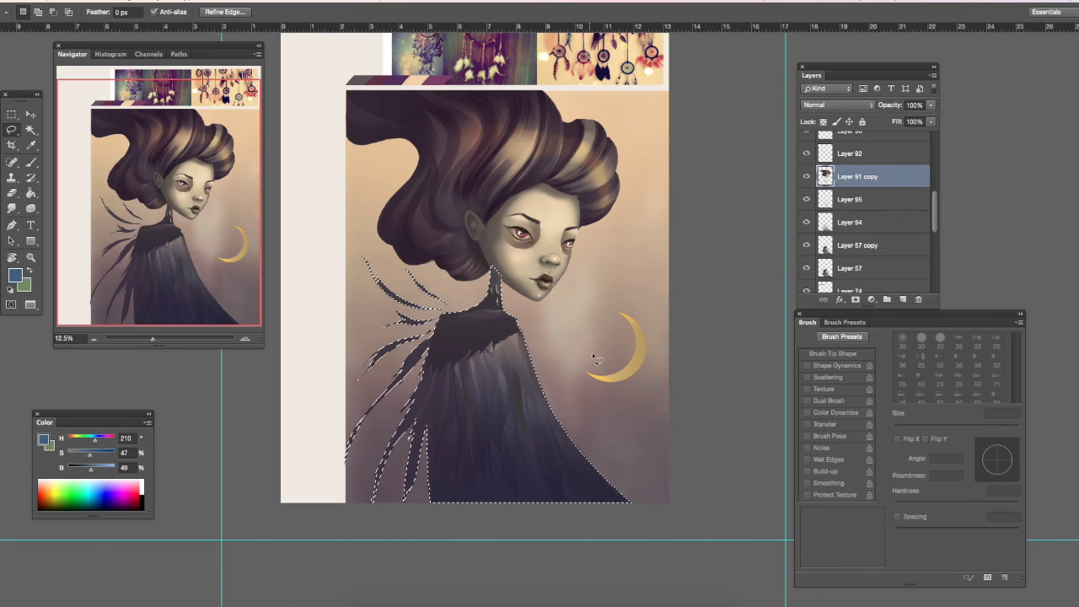
mouse_move(548, 326)
left_mouse_down()
mouse_move(442, 390)
mouse_move(568, 357)
mouse_move(559, 381)
left_mouse_up()
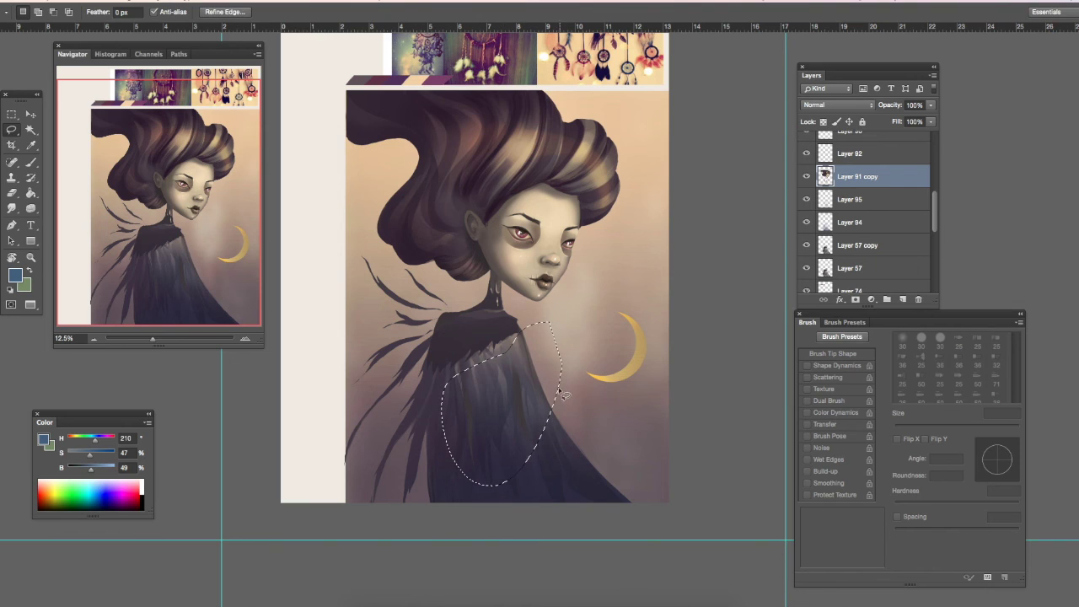
key("super+d")
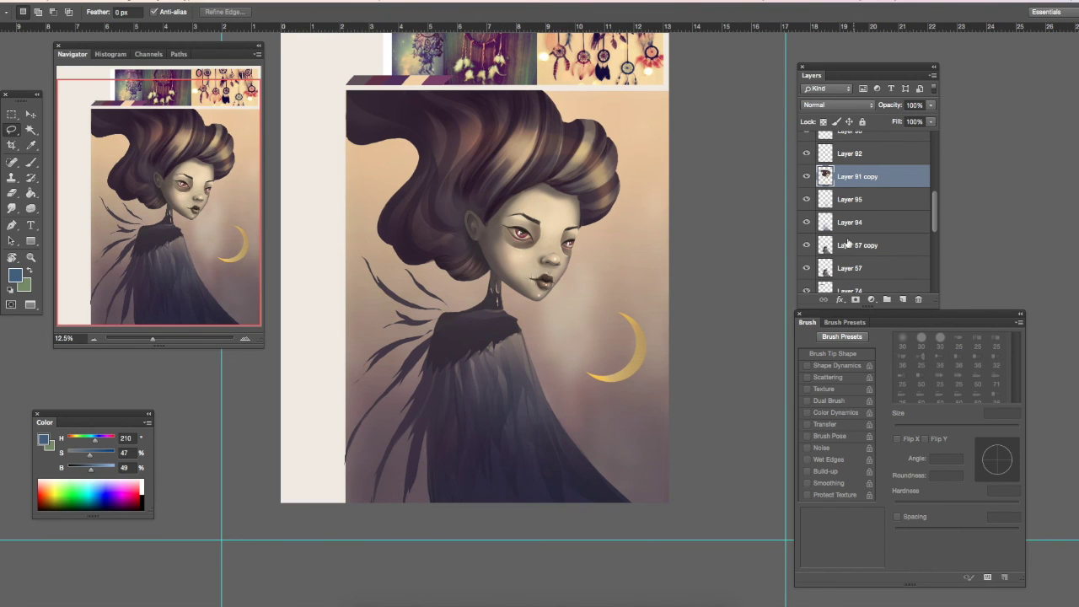
- Select the hair layers from Layer 80 down to Layer 91 copy, compare Layer 80 hidden and shown, and open the selected layers' options
left_click_drag(935, 206, 936, 203)
scroll(935, 199, "up", 3)
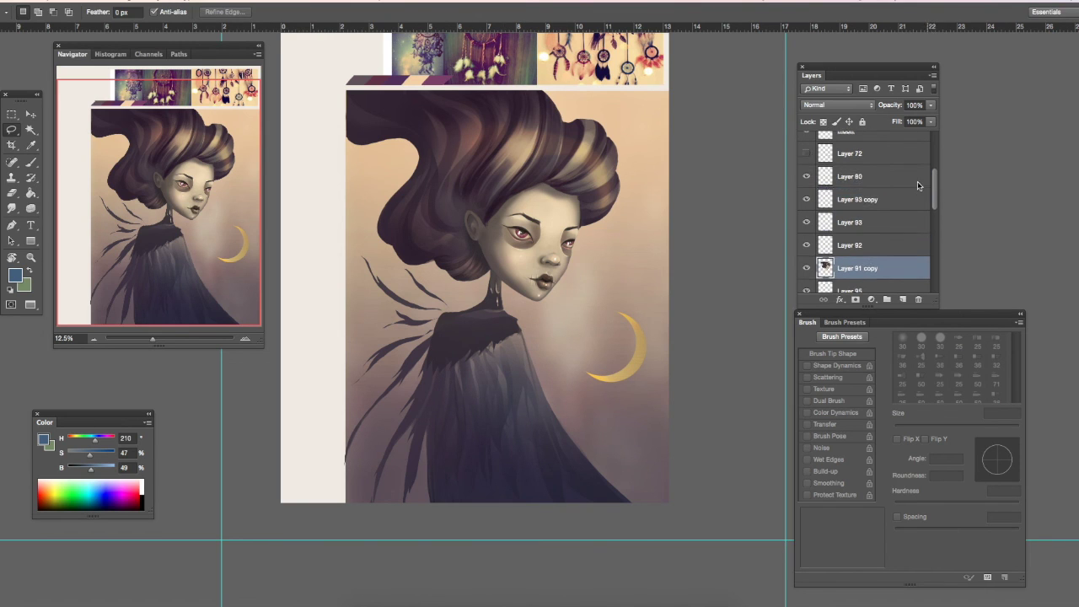
left_click(848, 176, "shift")
left_click(807, 177)
left_click(806, 178)
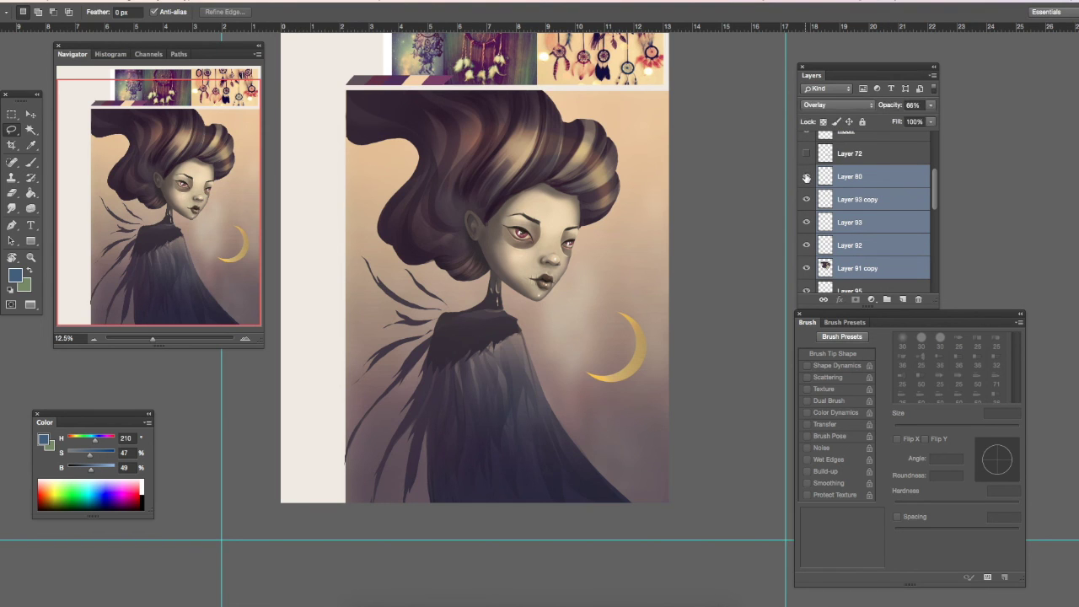
right_click(857, 196)
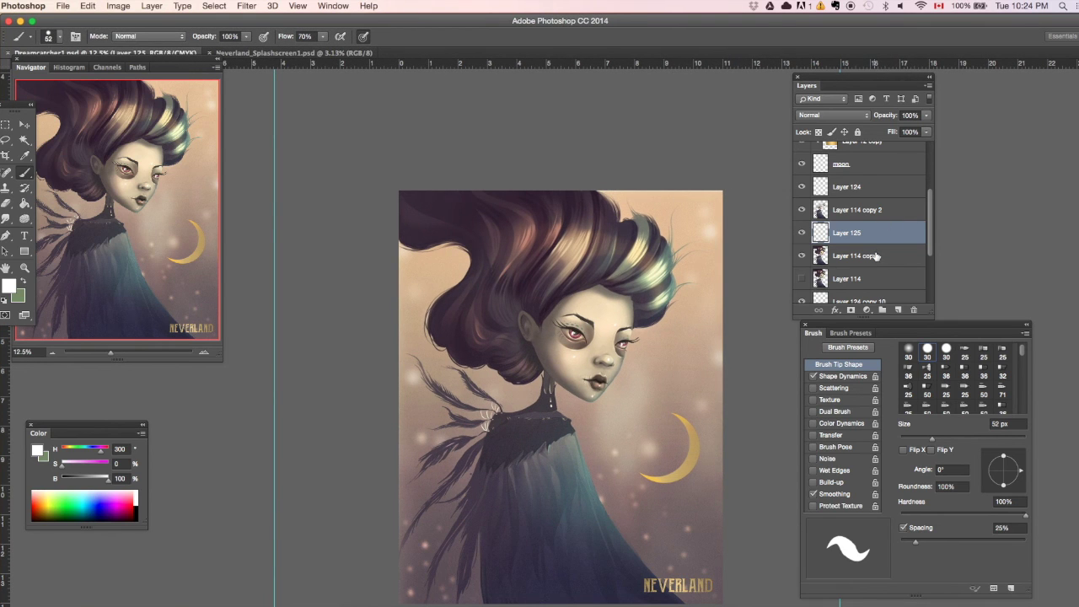
- Add a layer above Layer 125 with Layer 114 copy's outline loaded as a selection, and sample the dress teal with adjusted brightness for the brush
left_click(898, 309)
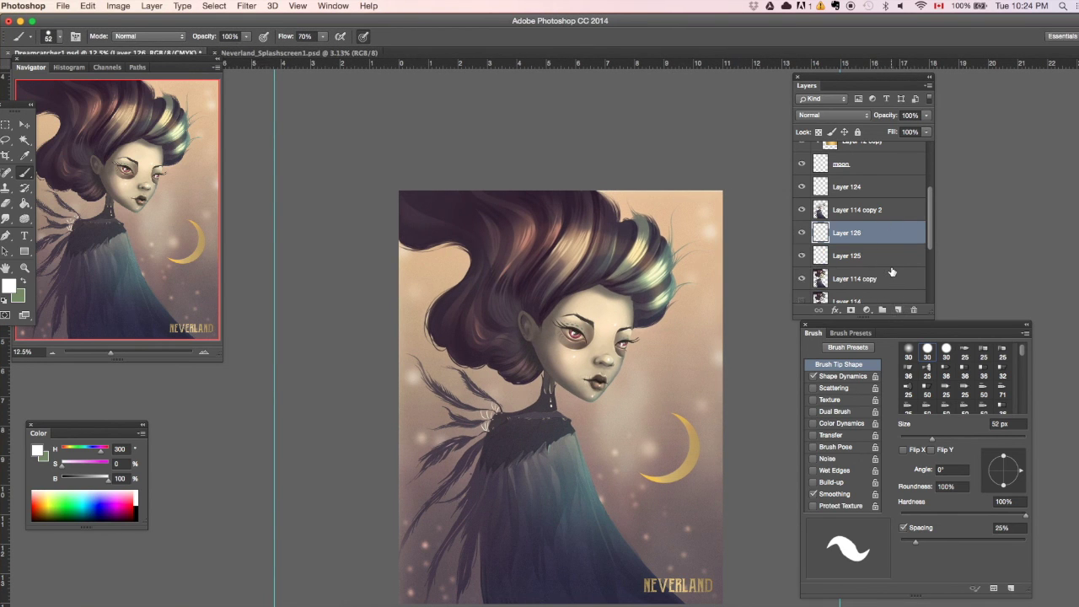
key("i")
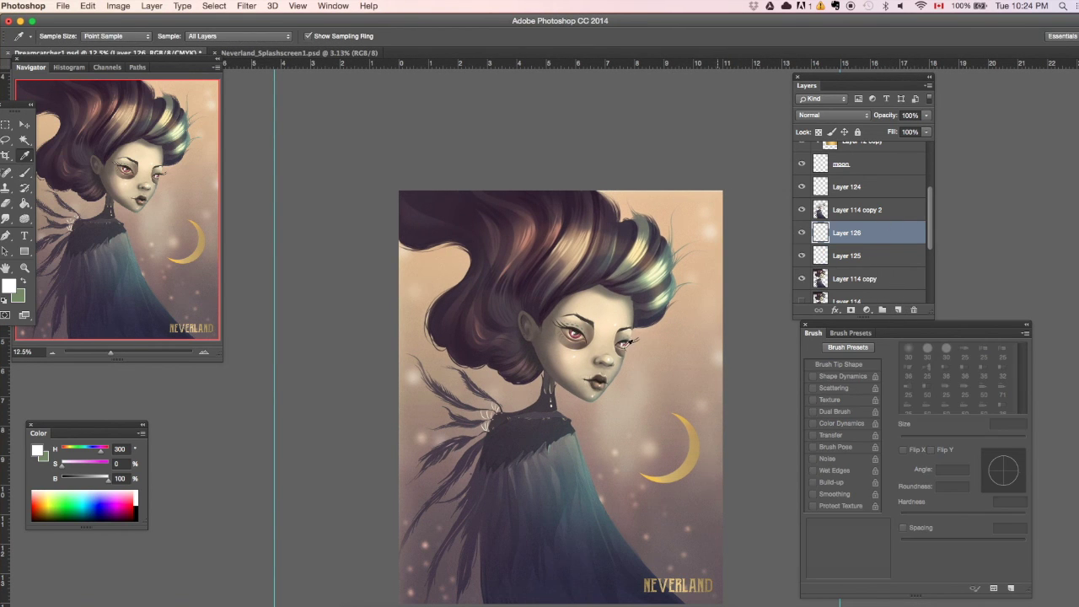
left_click(829, 281, "super")
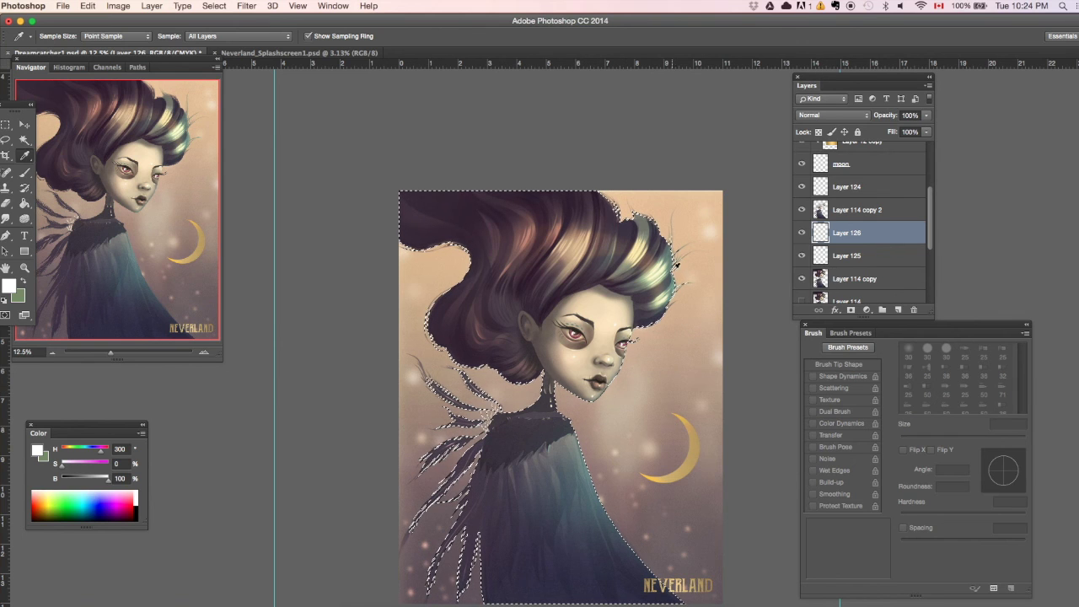
left_click(581, 464)
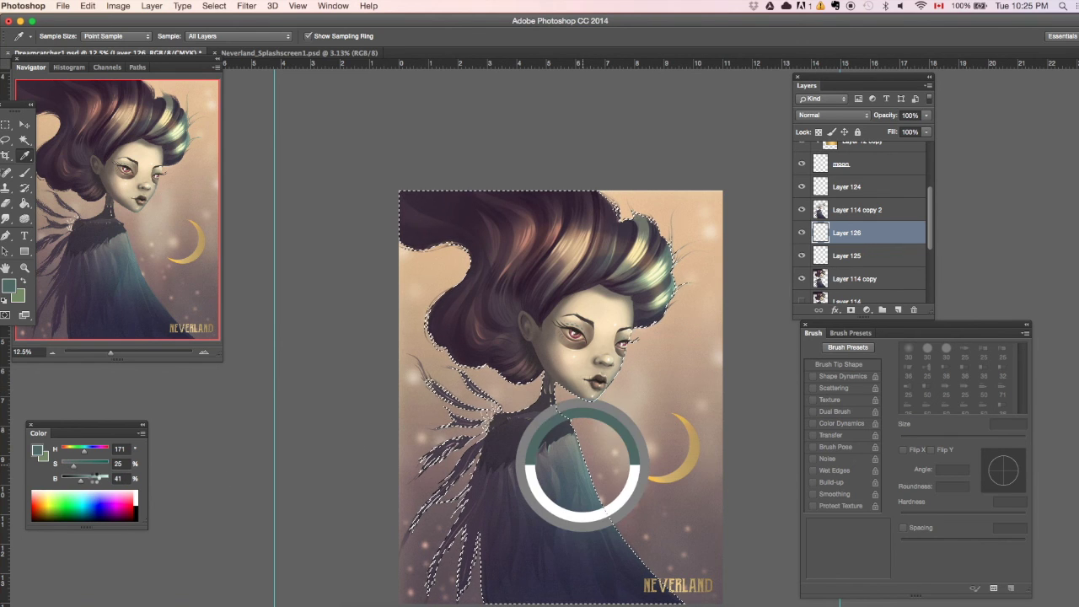
left_click(95, 479)
key("b")
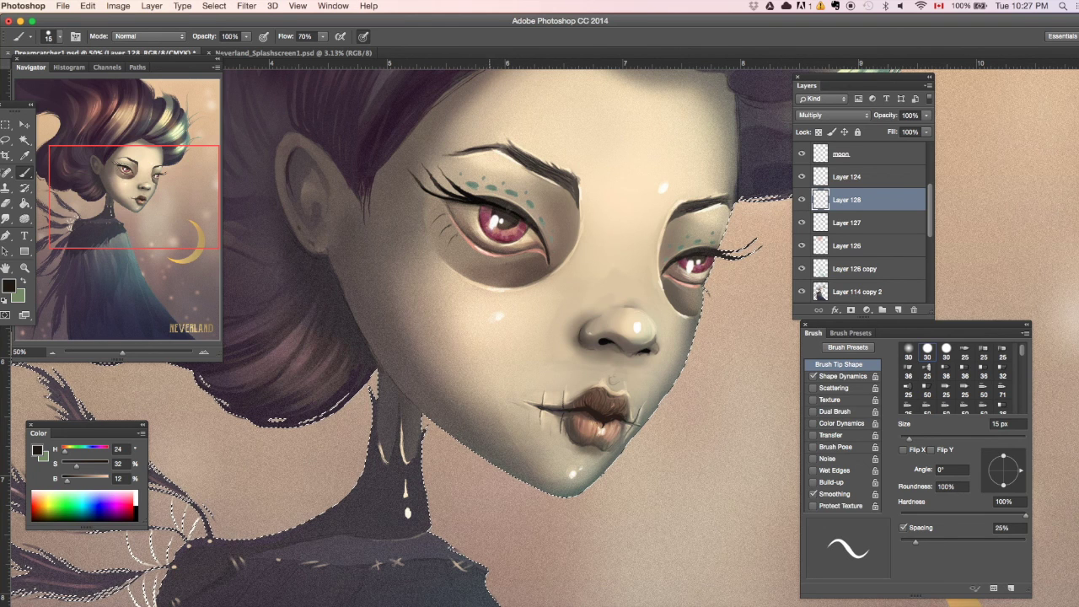
- Darken the upper parts of both eyes on Layer 128 with the 15 px brush, then set the layer's opacity to 77% and deselect
left_click_drag(494, 210, 511, 214)
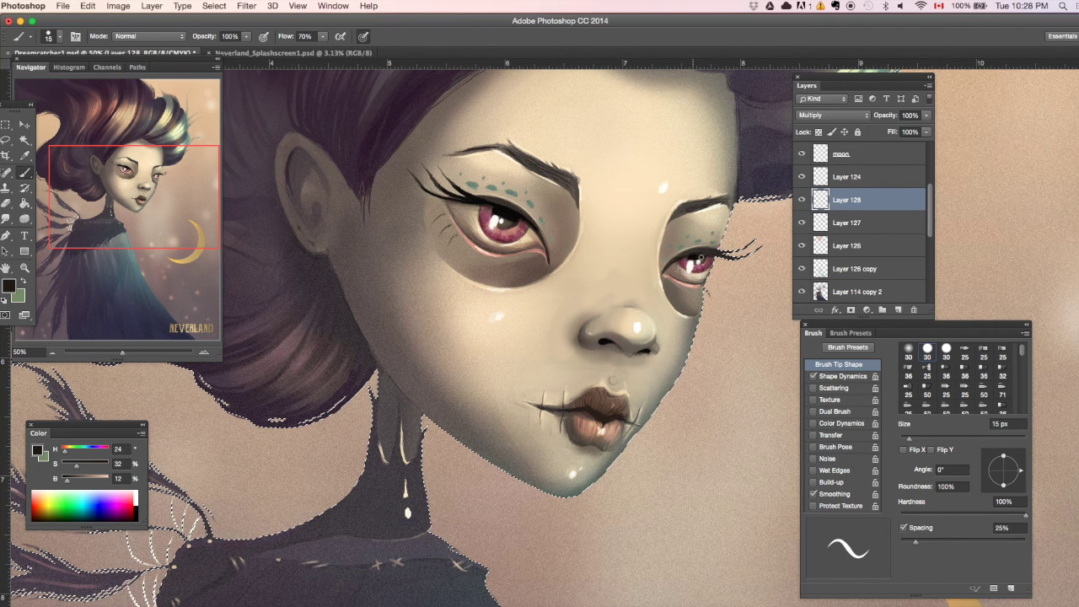
left_click_drag(677, 266, 664, 263)
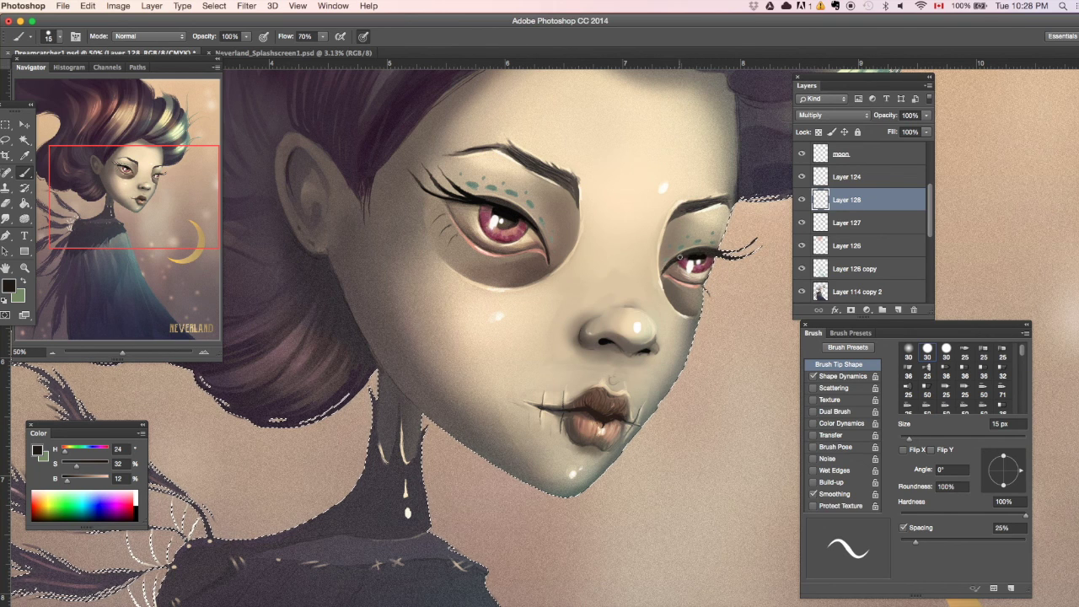
left_click(925, 115)
left_click_drag(927, 128, 914, 128)
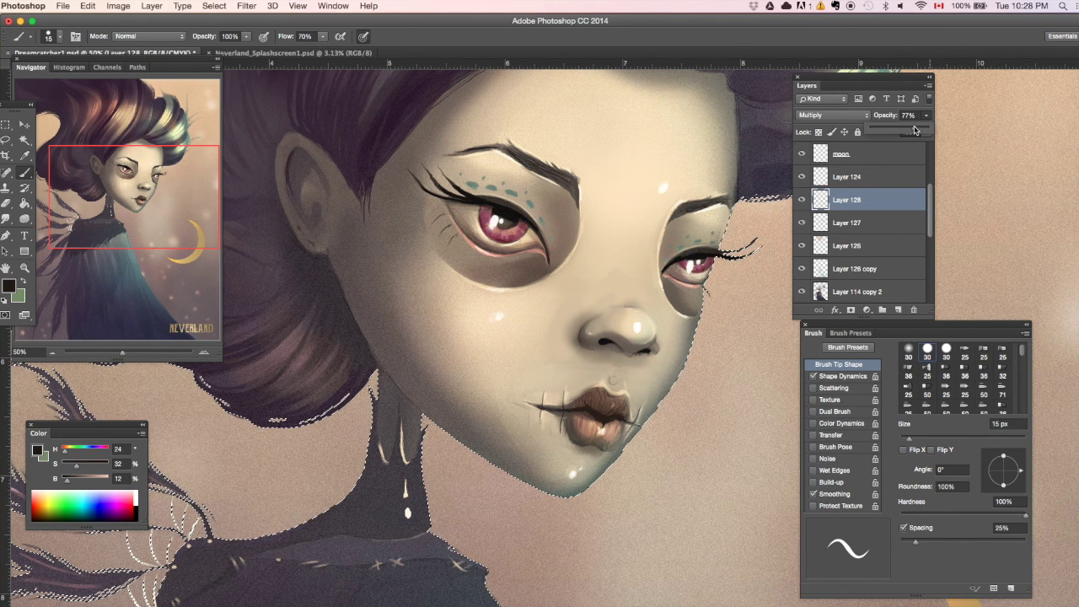
key("m")
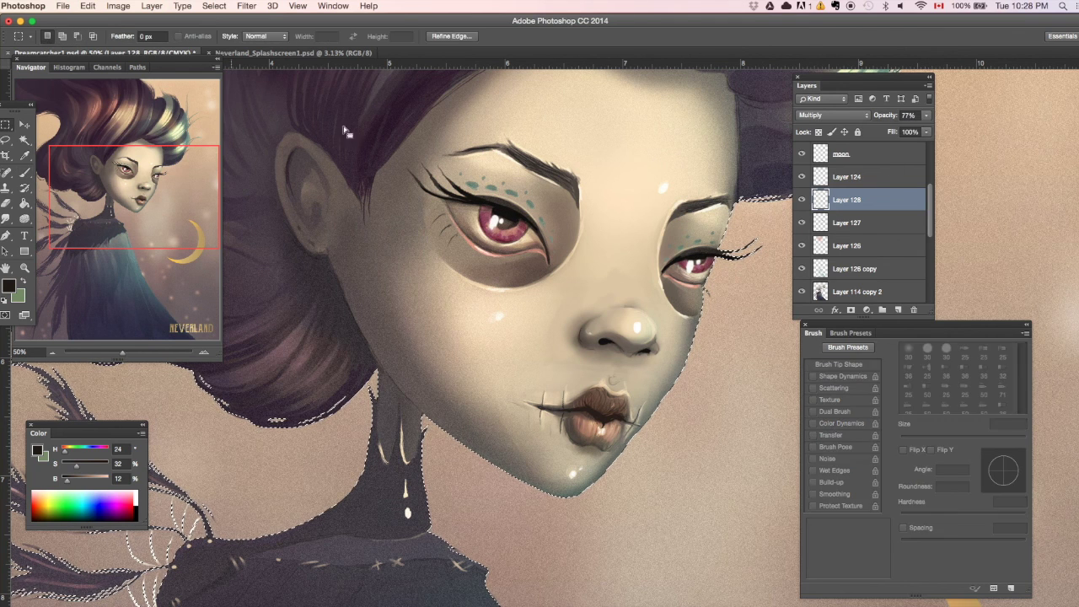
left_click(534, 316)
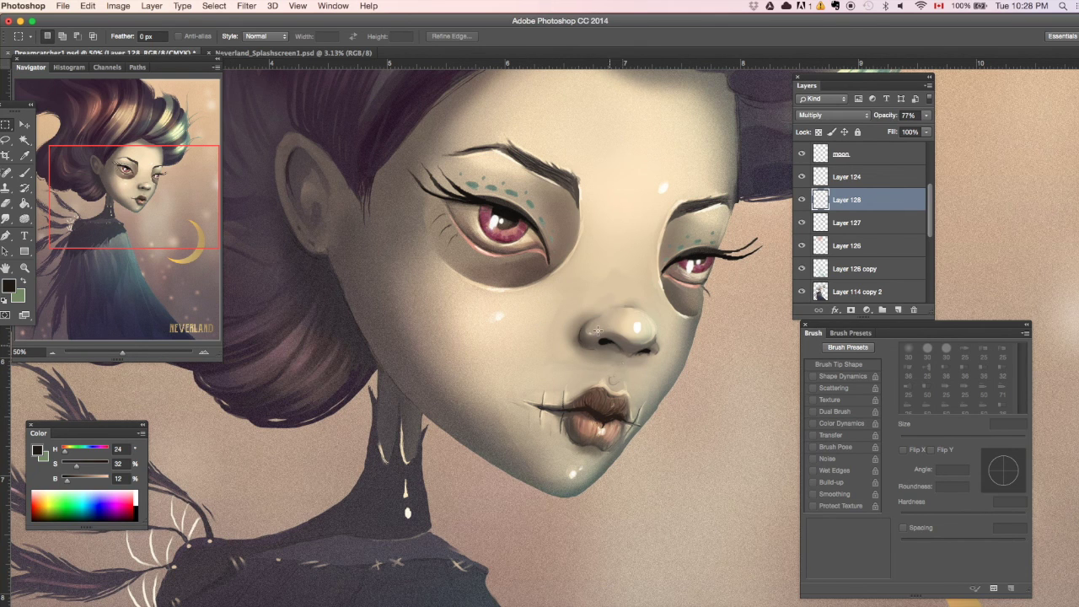
- Sample the dark violet of the hair, paint the nose's underside and nostrils on a new layer, and lower that layer's opacity
key("i")
left_click(747, 179)
key("b")
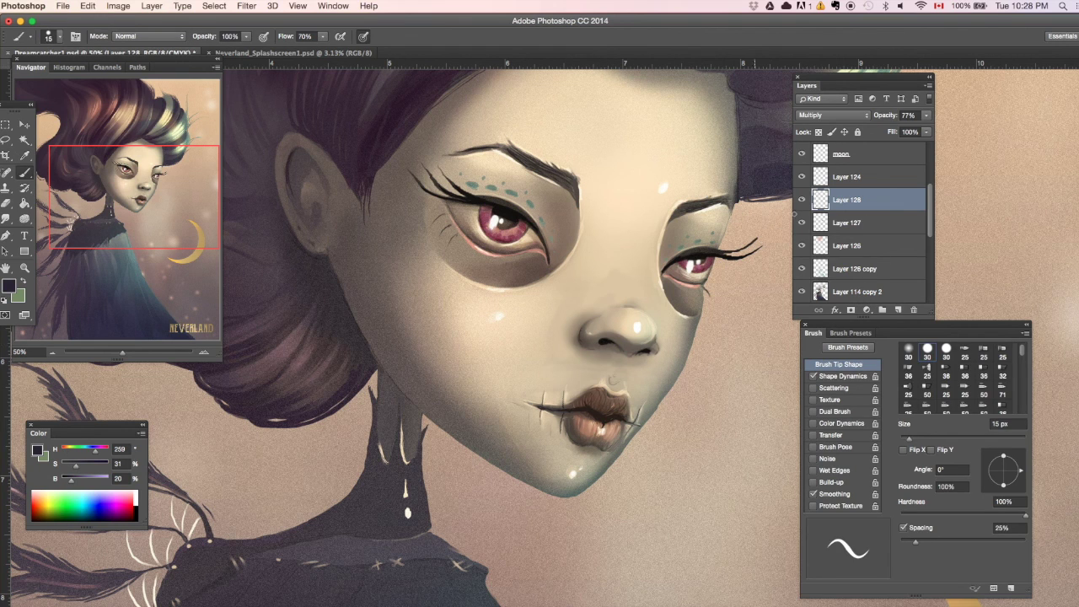
left_click(898, 309)
left_click_drag(585, 344, 612, 335)
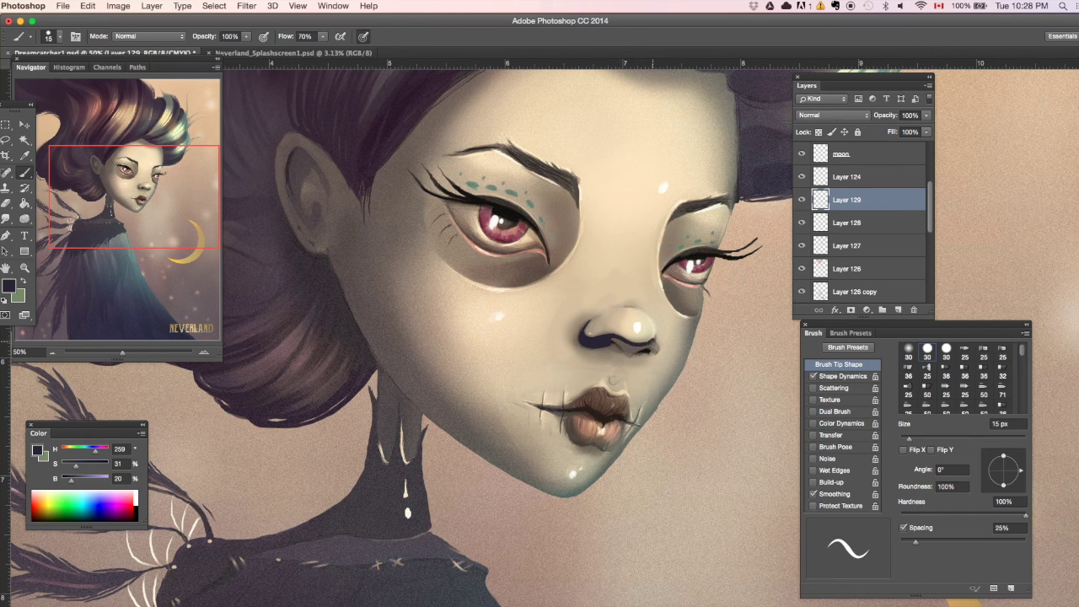
left_click_drag(634, 347, 647, 347)
left_click_drag(926, 115, 878, 130)
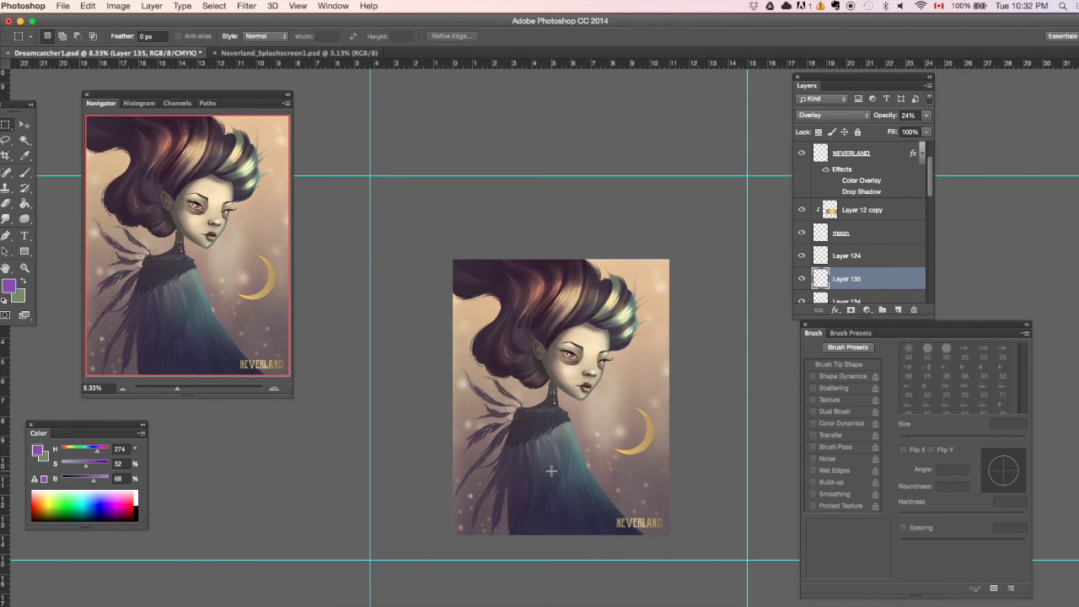
- Add a new empty layer directly above Layer 135
left_click(898, 310)
key("z")
left_click(634, 305)
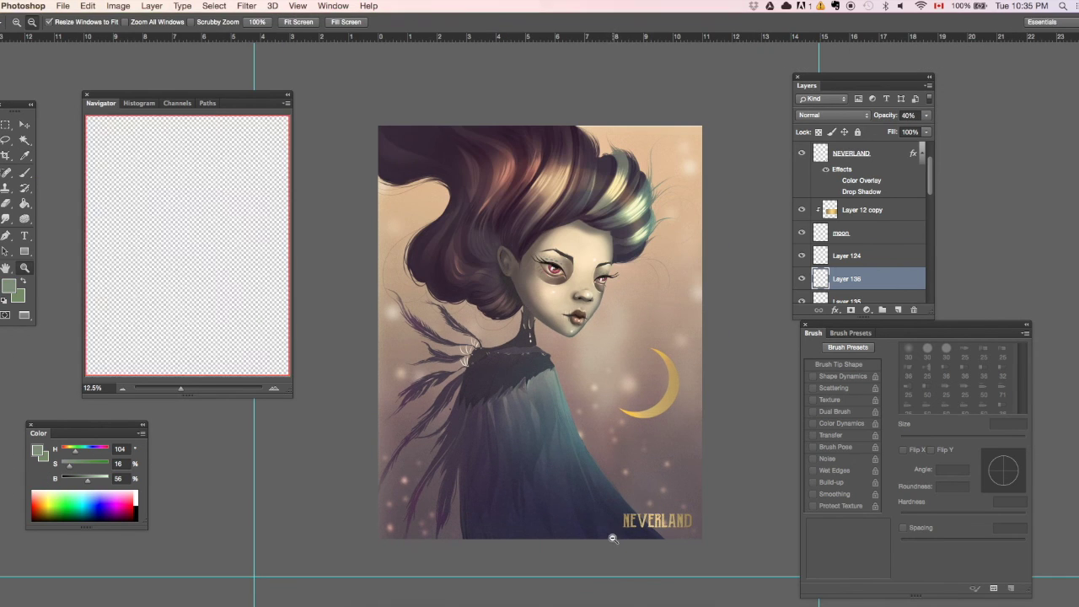
- Display the portrait in full-screen mode and examine the finished artwork from the hair down to the NEVERLAND title
key("f")
key("f")
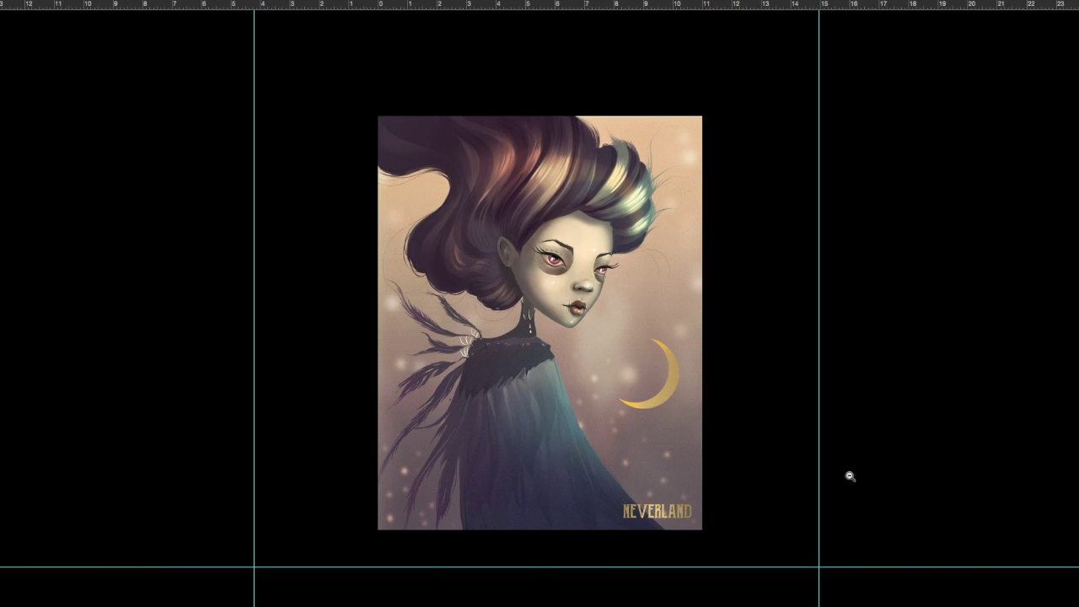
left_click(660, 376, "alt")
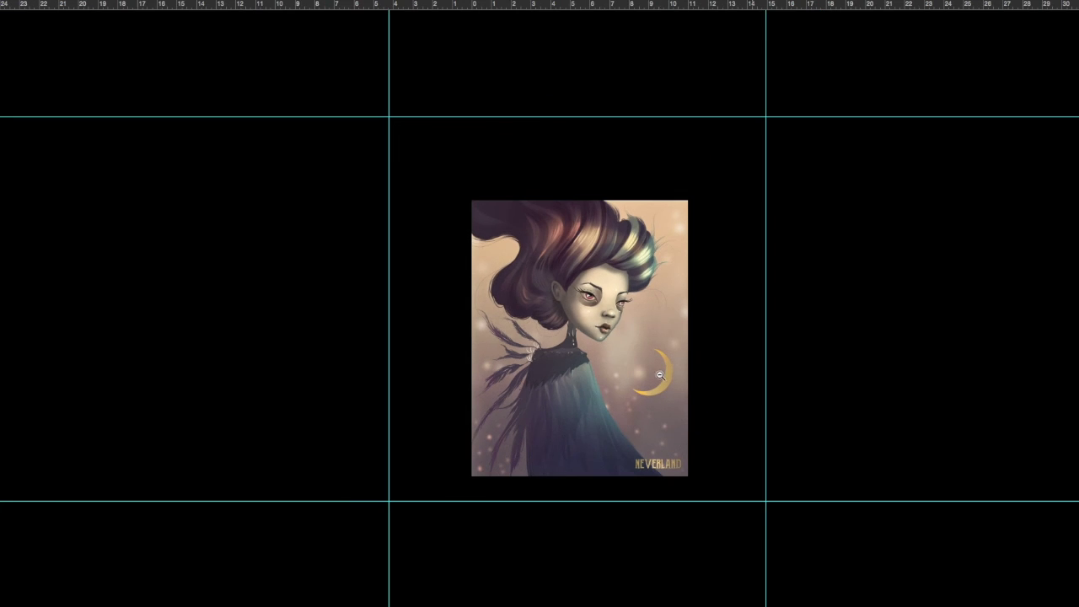
left_click(661, 377)
left_click_drag(638, 356, 650, 402)
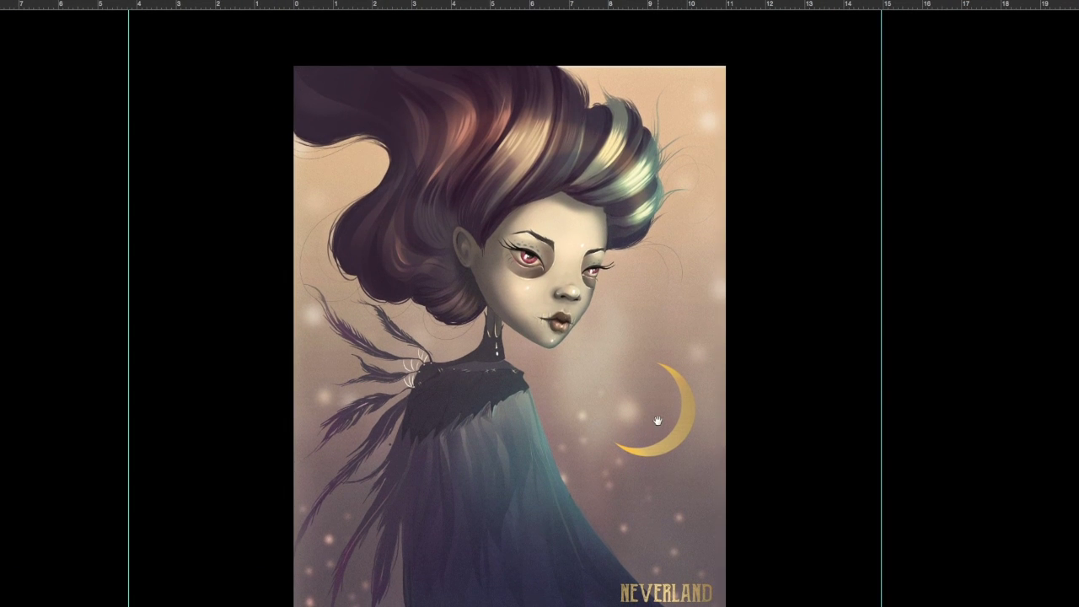